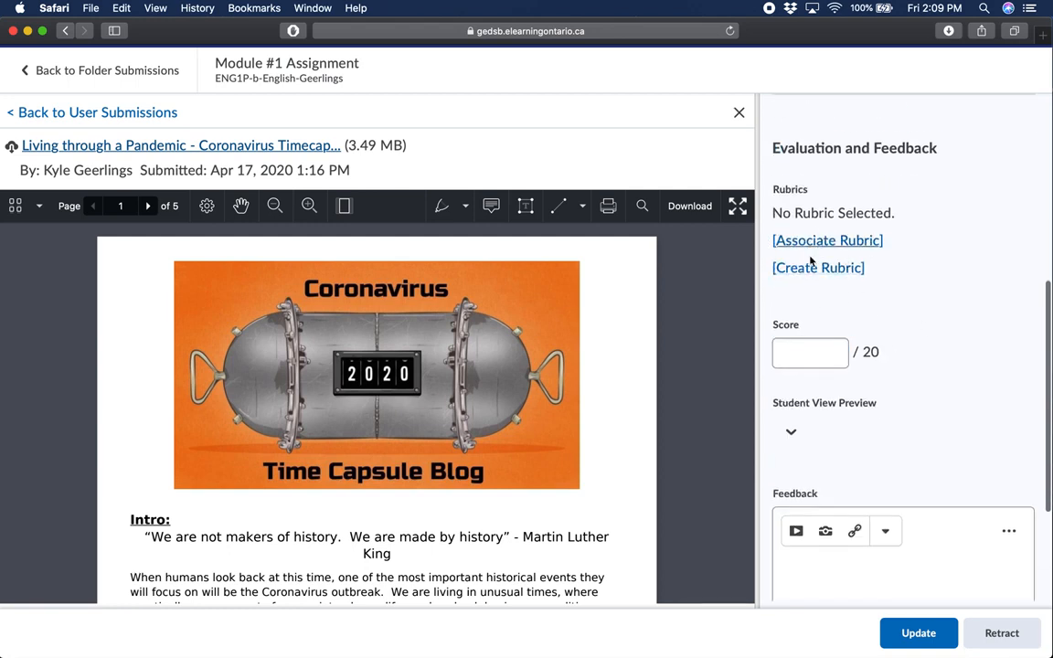
Start creating a rubric for the submission, examine its default levels, criteria and scoring layout, and close the rubric editor
scroll(800, 270, "up", 1)
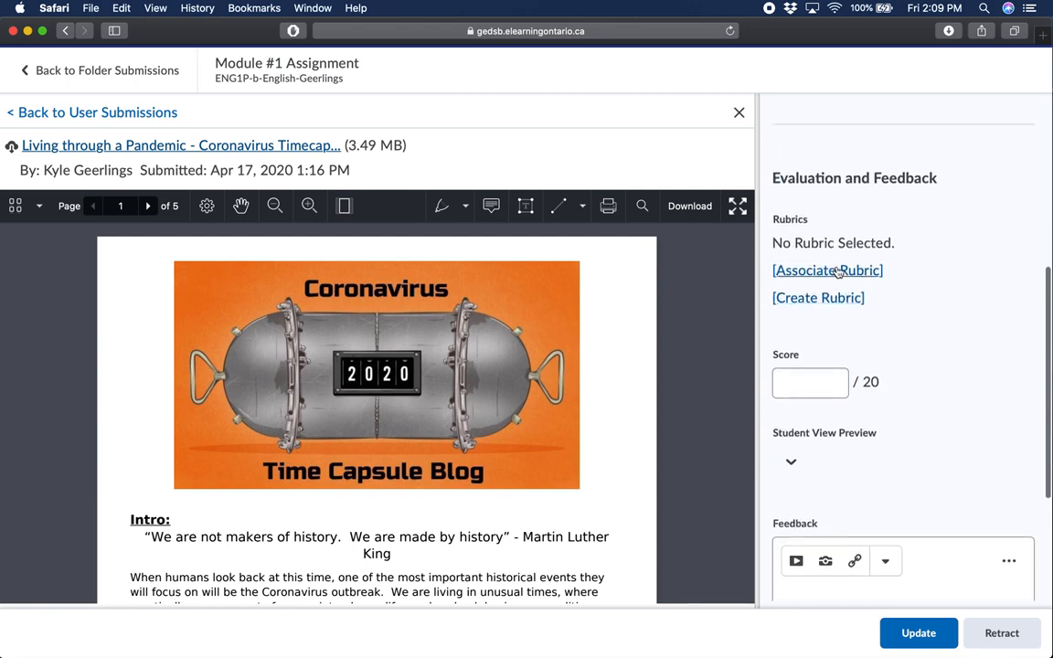
left_click(791, 299)
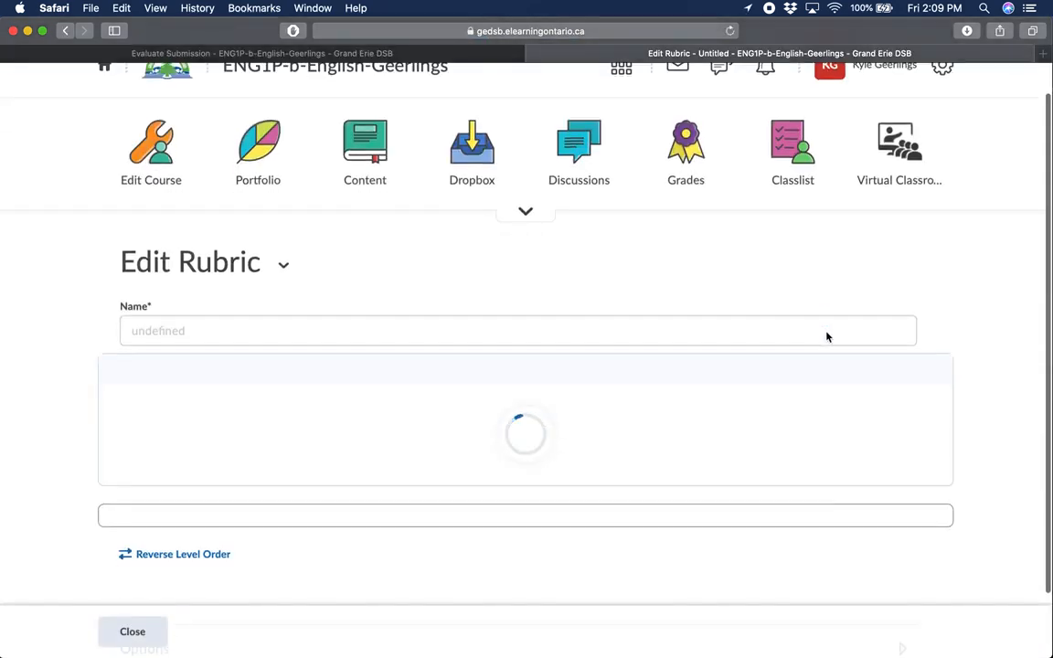
scroll(846, 409, "down", 5)
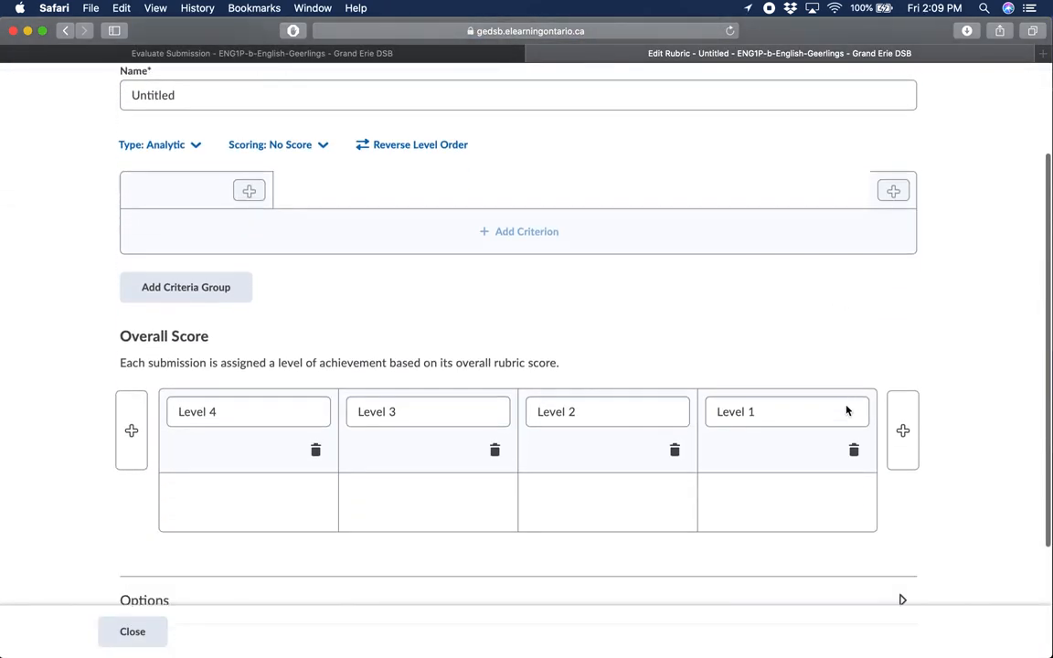
scroll(773, 383, "down", 3)
left_click(173, 176)
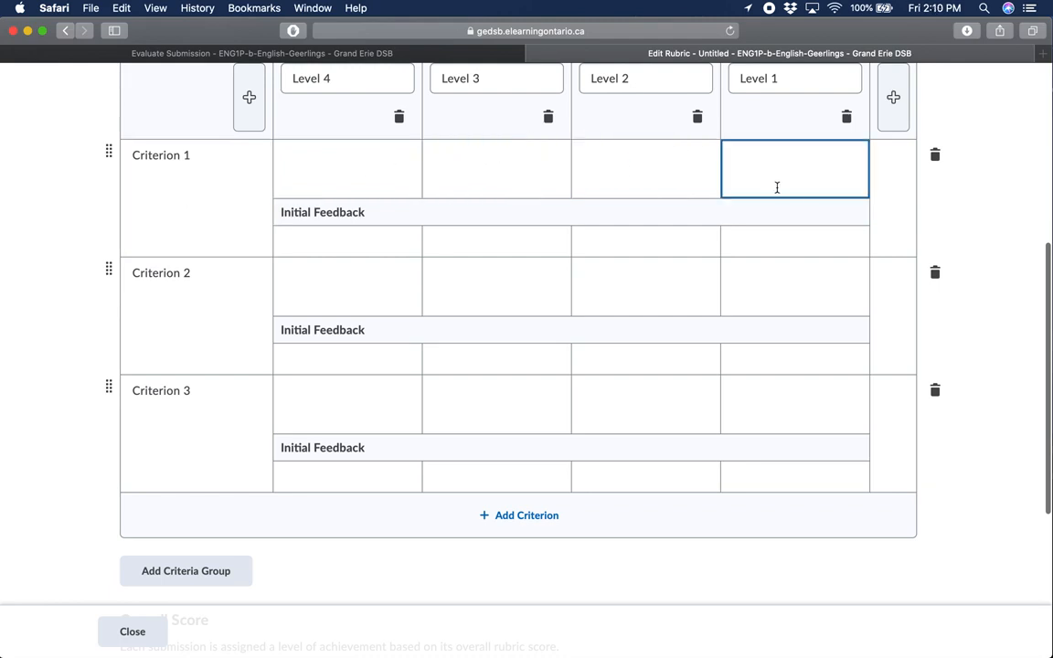
scroll(777, 187, "up", 1)
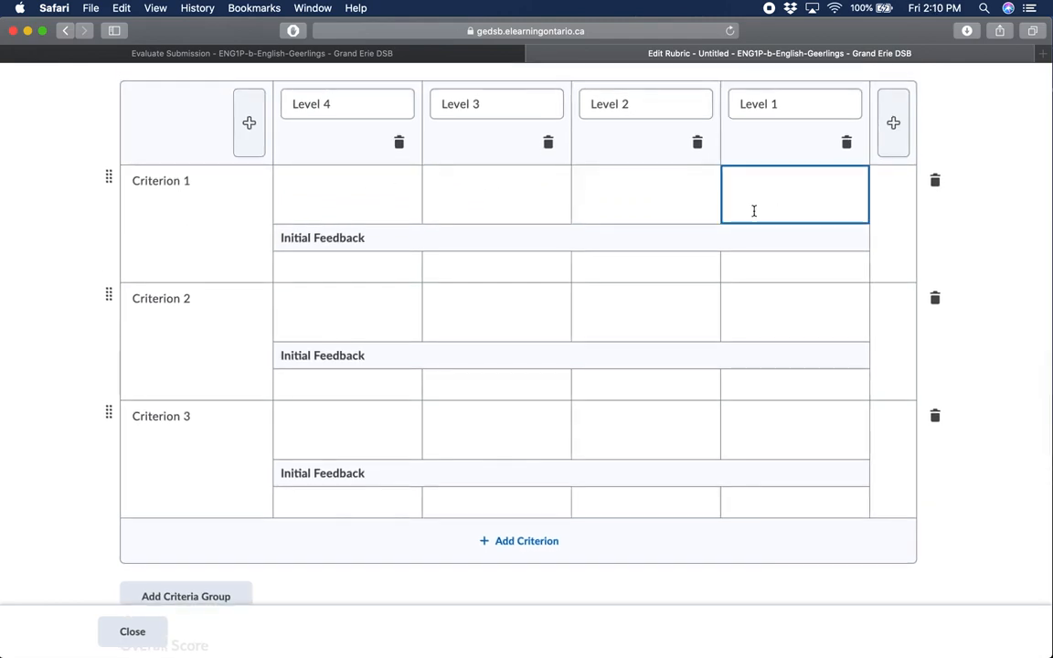
scroll(754, 211, "up", 1)
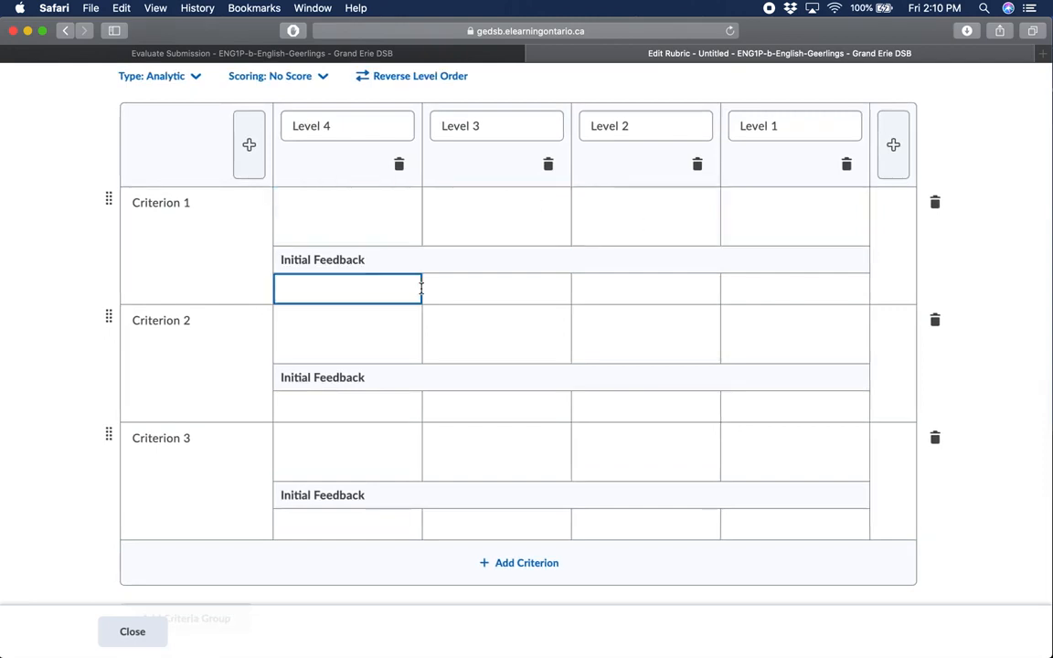
scroll(439, 375, "down", 2)
scroll(439, 371, "up", 5)
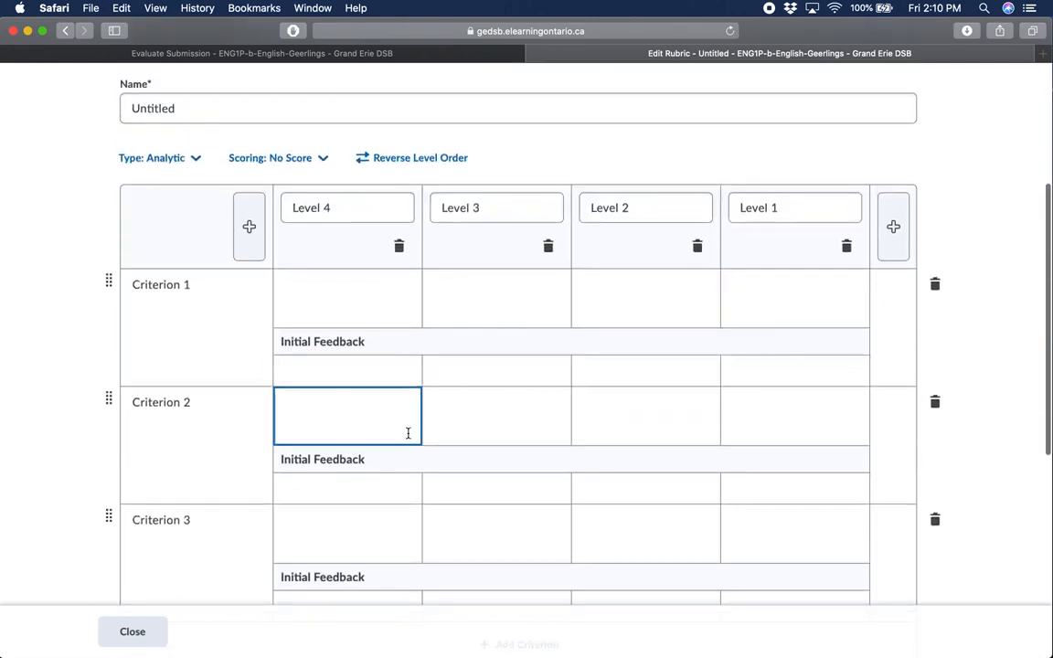
scroll(577, 411, "down", 1)
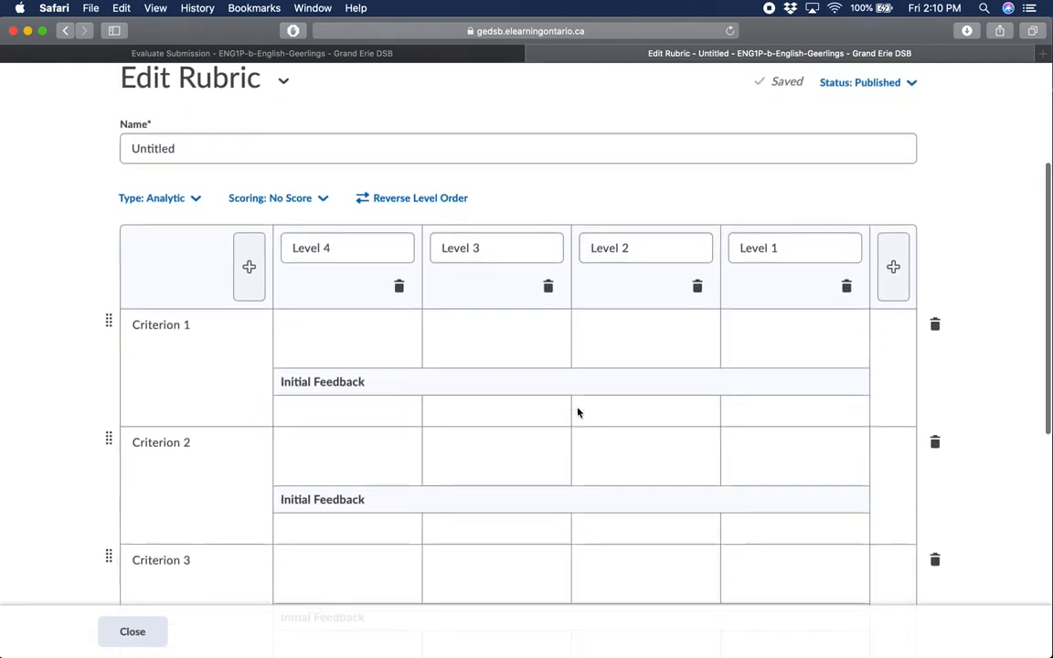
scroll(577, 409, "down", 3)
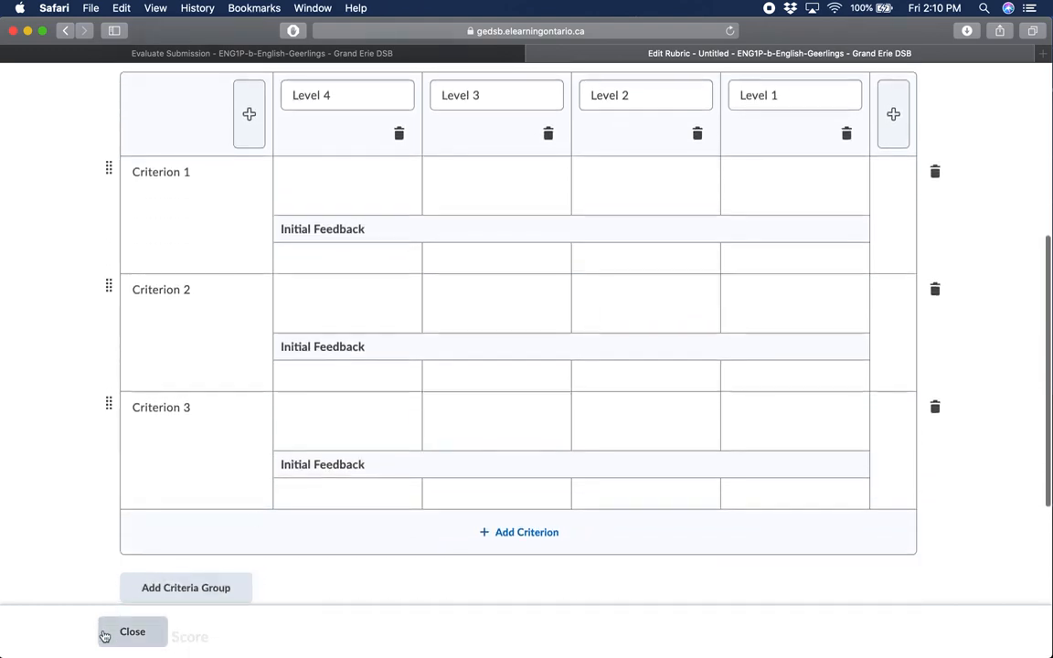
scroll(277, 465, "down", 3)
left_click(135, 630)
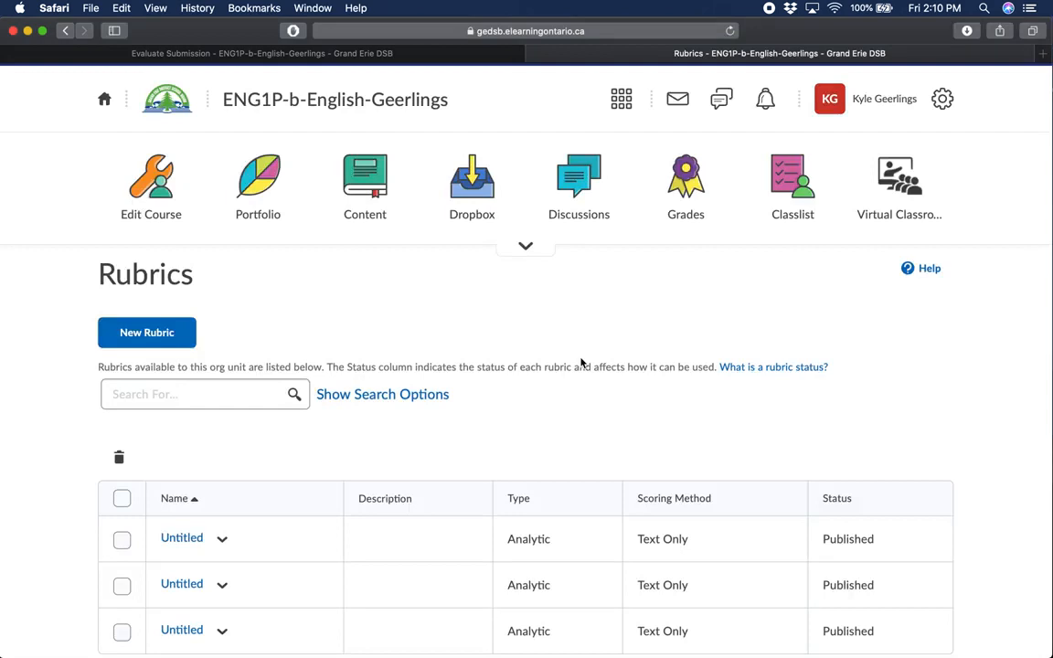
Open the "Living through a Pandemic" submission from the Module #1 Assignment dropbox folder for evaluation
left_click(476, 191)
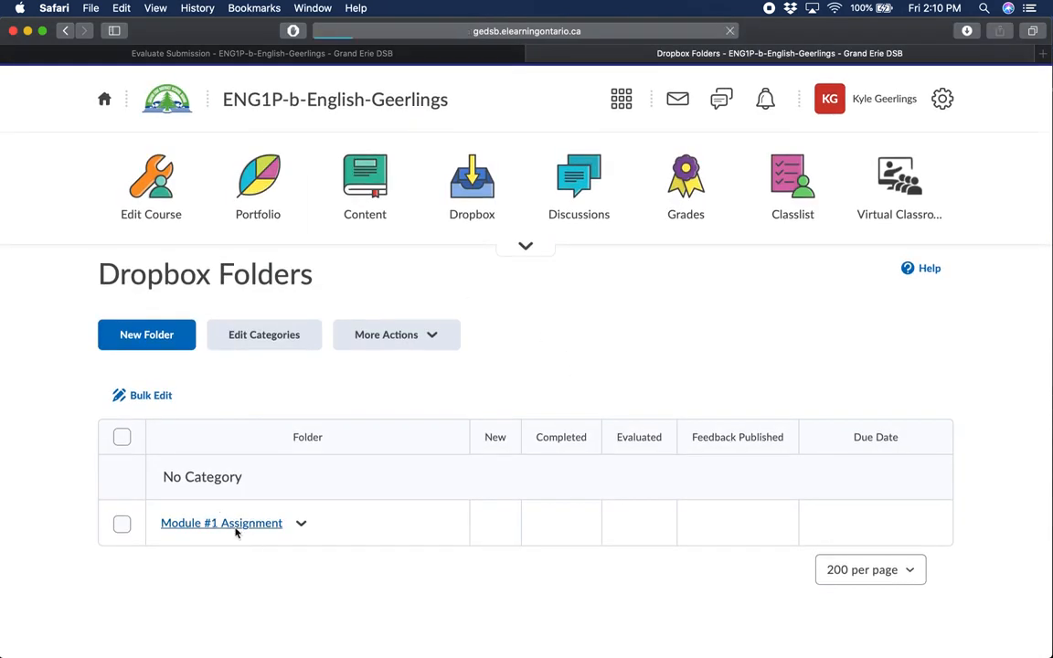
left_click(235, 529)
scroll(274, 485, "down", 1)
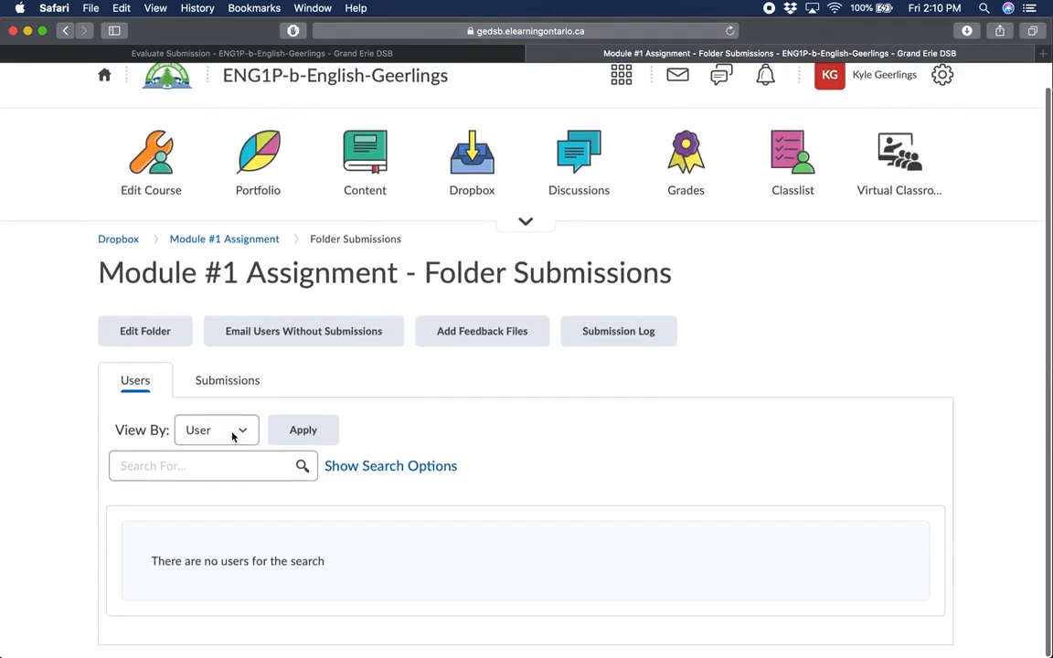
left_click(235, 381)
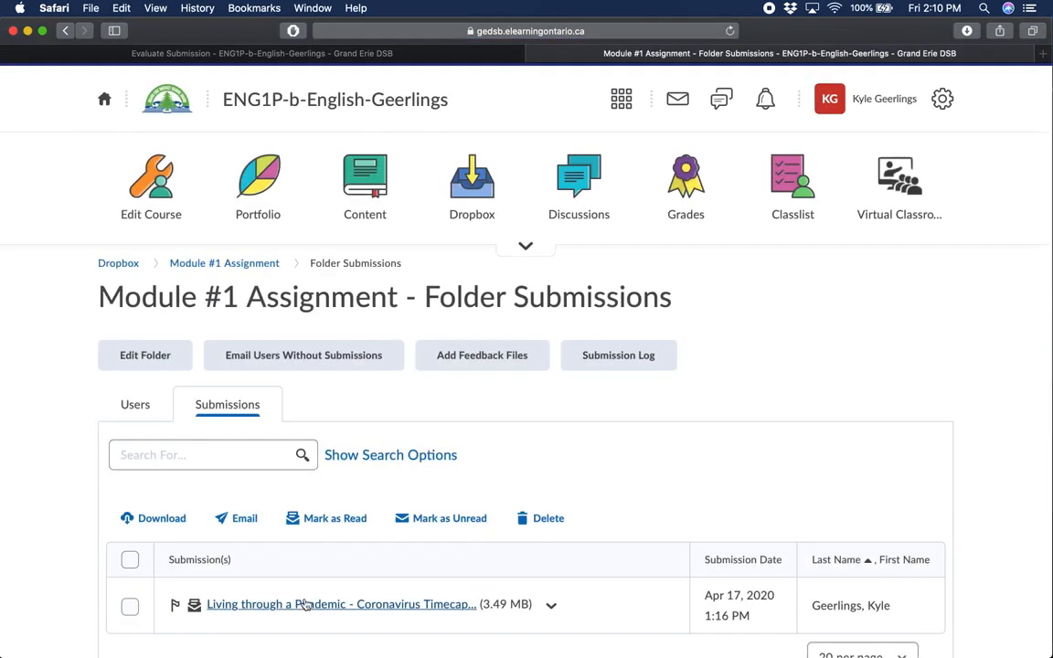
left_click(306, 604)
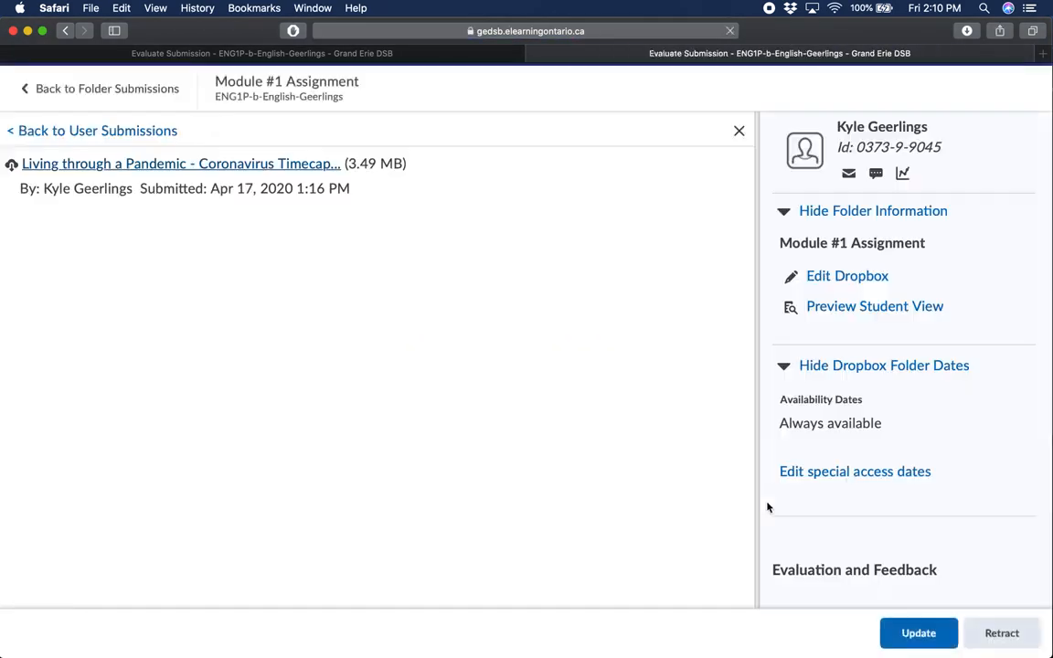
Enter a score of 18.5 out of 20 for the submission
scroll(992, 442, "down", 5)
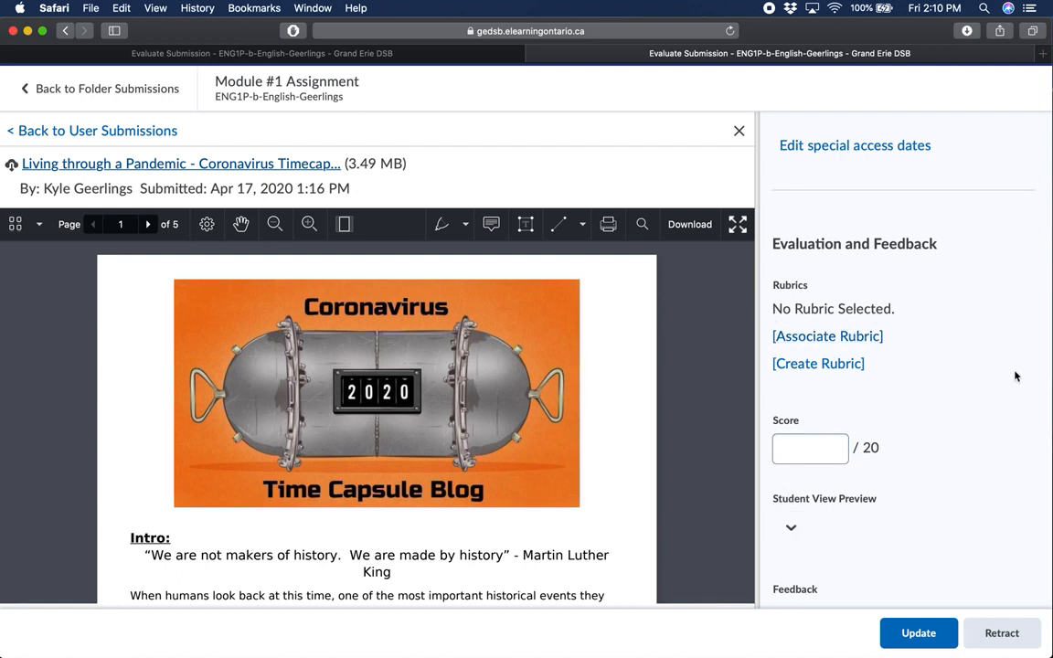
scroll(990, 371, "down", 3)
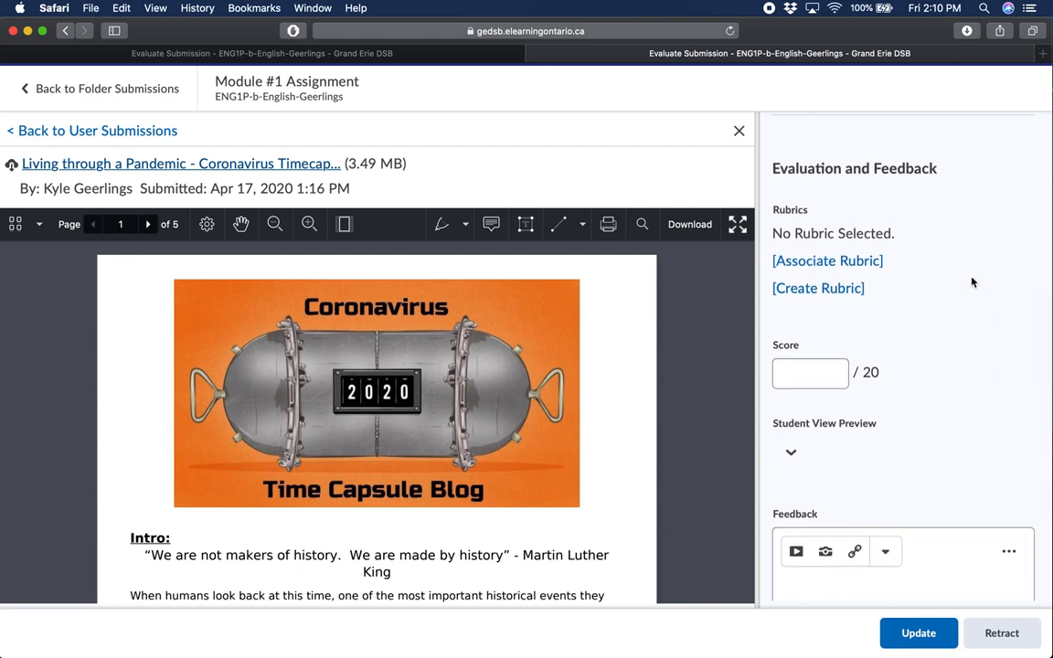
scroll(955, 409, "down", 5)
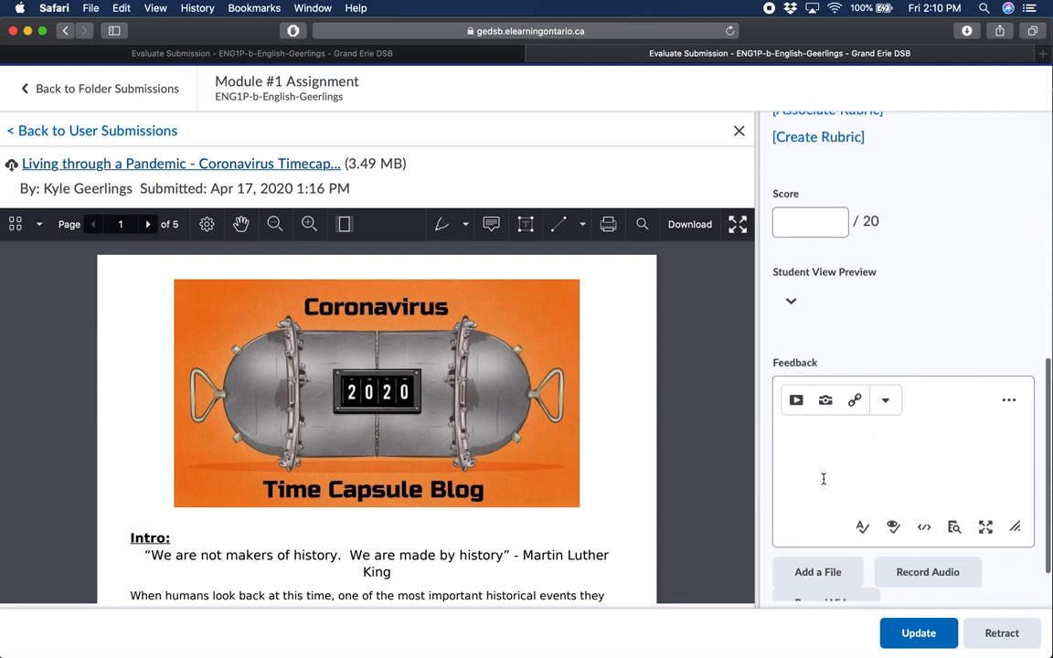
left_click(809, 225)
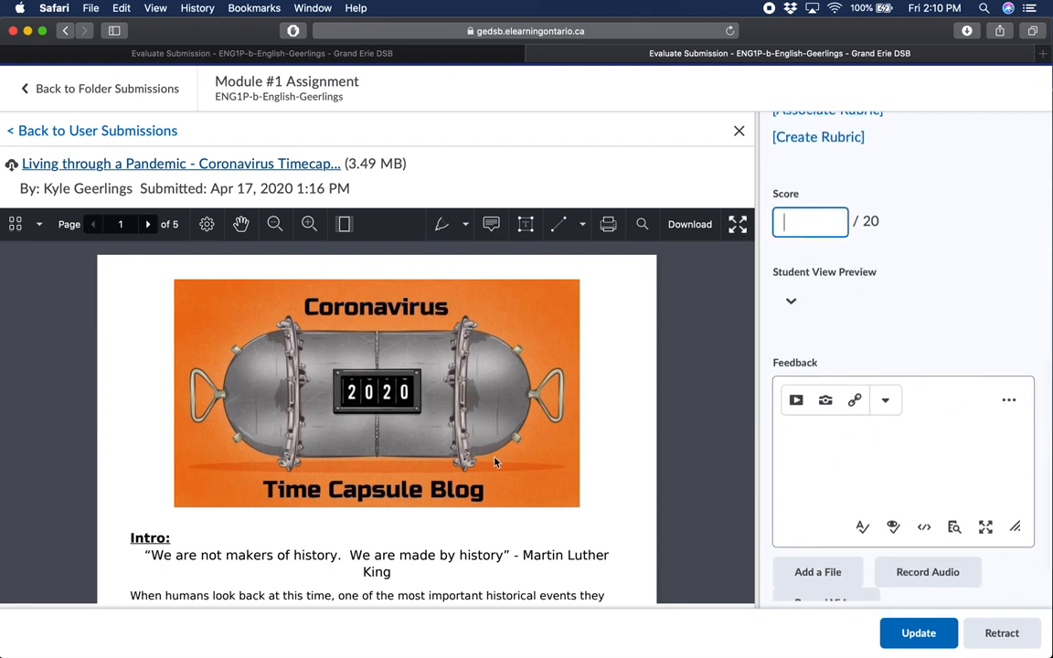
scroll(495, 463, "down", 5)
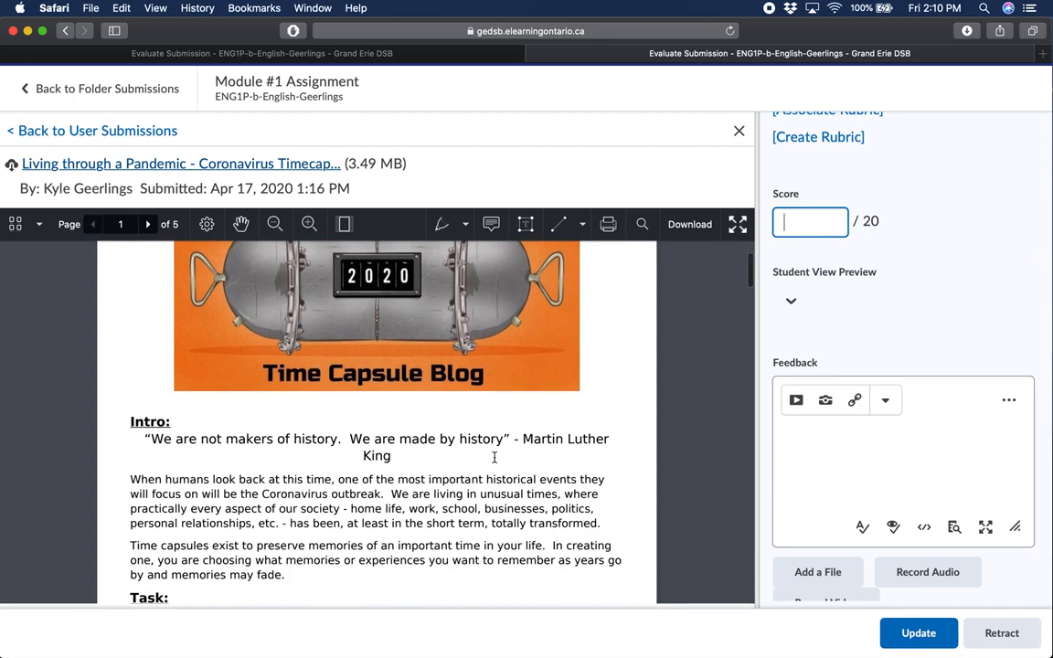
scroll(493, 458, "down", 1)
type("18.5")
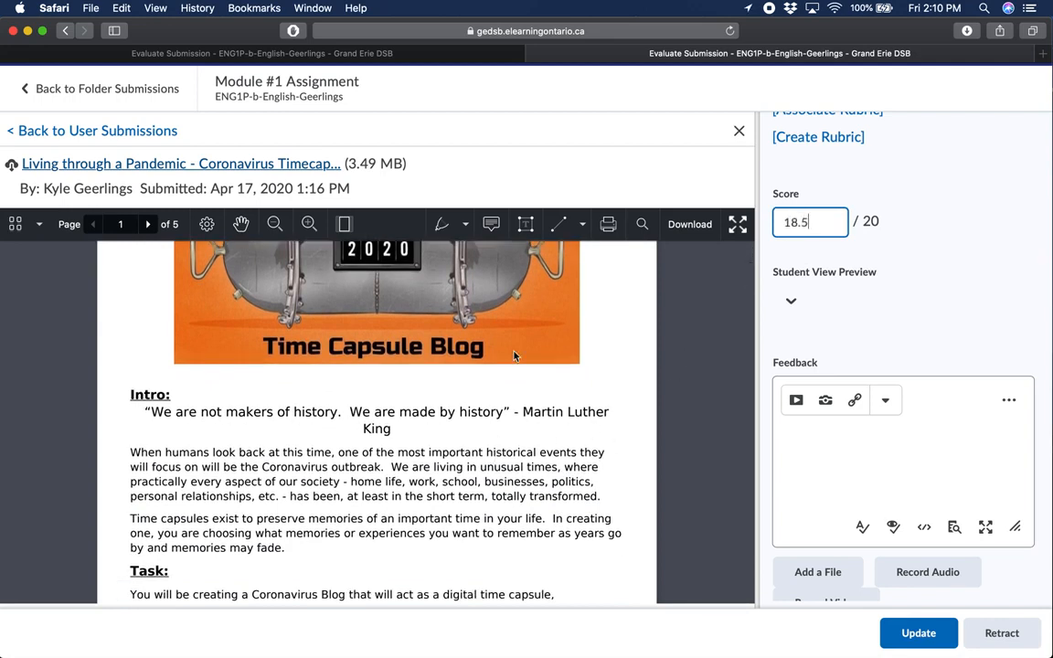
scroll(645, 287, "up", 1)
scroll(886, 390, "down", 1)
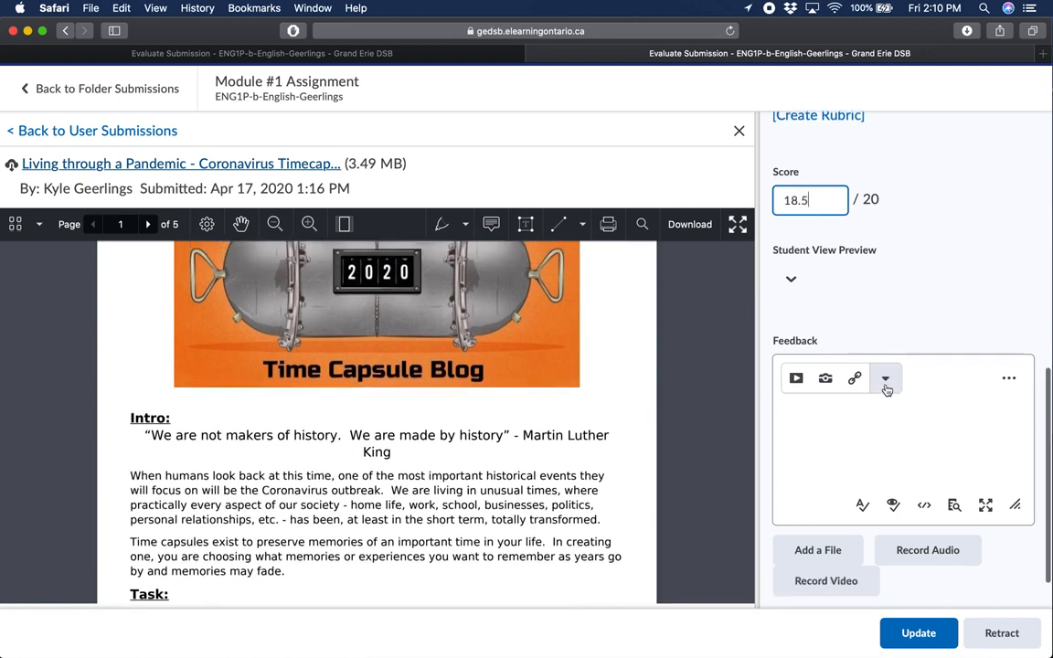
Write the first feedback point as "- Overall great job with your critical analysis."
left_click(848, 403)
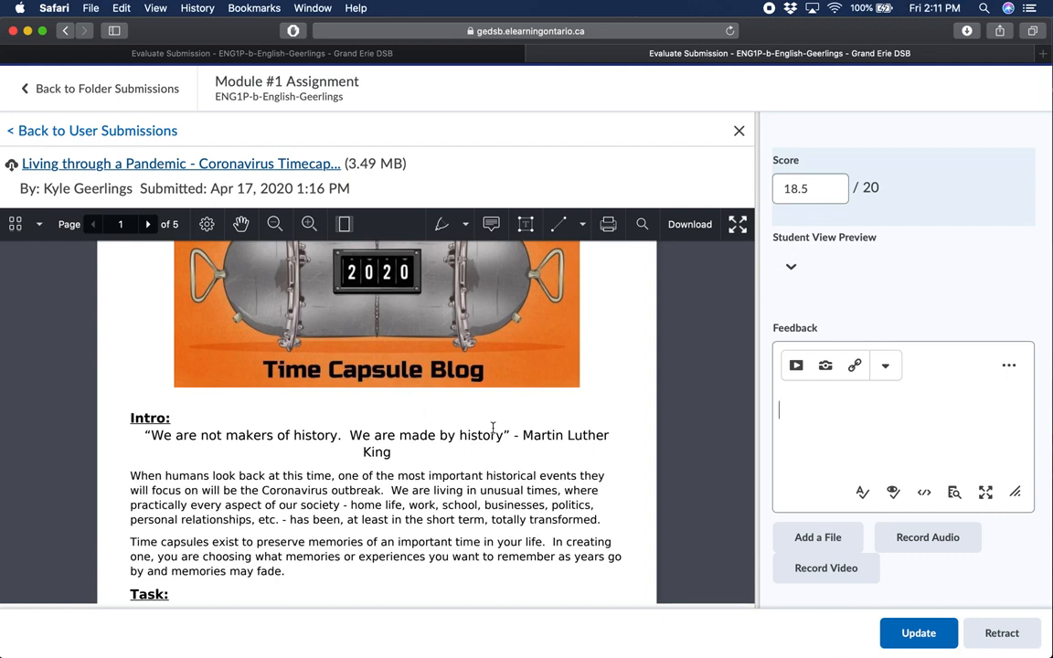
type("- Overall great ")
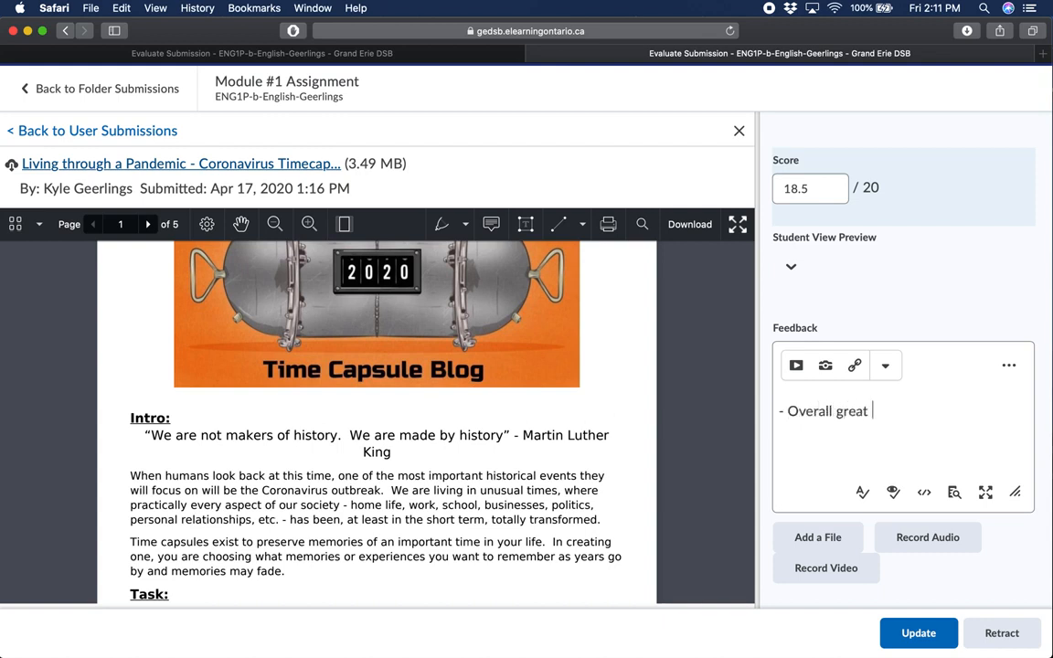
type("job with y")
key("BackSpace")
type("your critica")
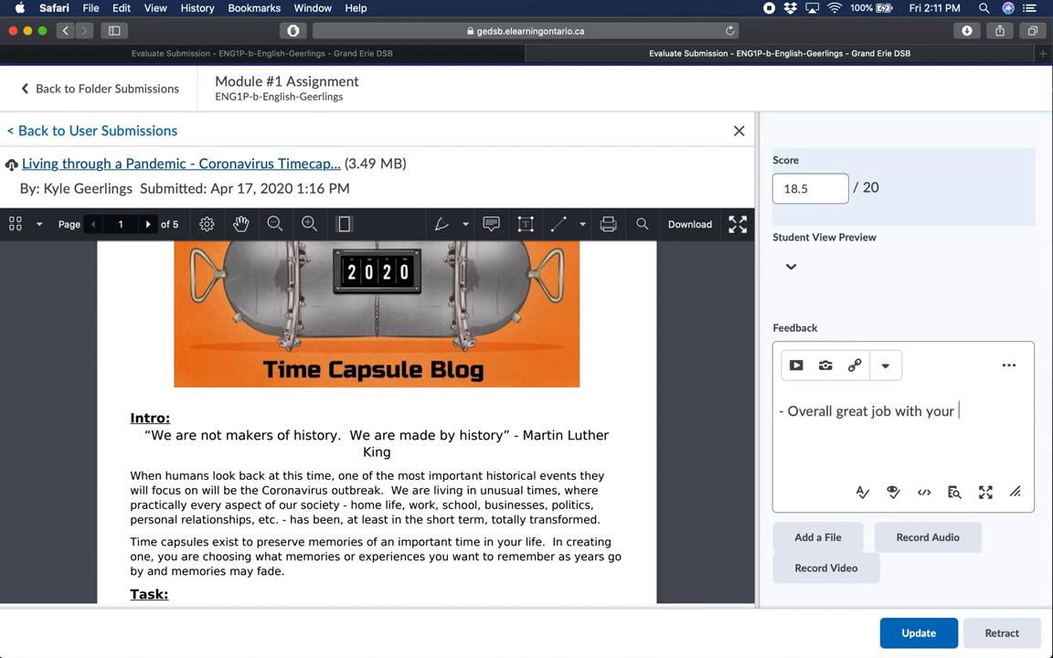
key("BackSpace")
key("BackSpace")
type("al analysis ")
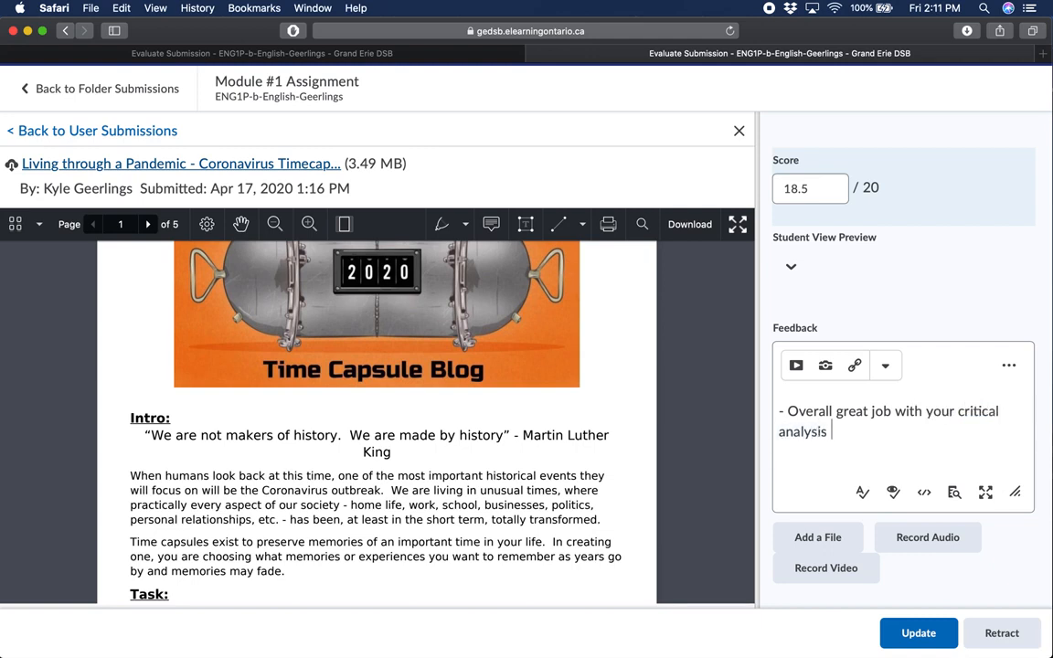
type("Make sure to continue adding addit")
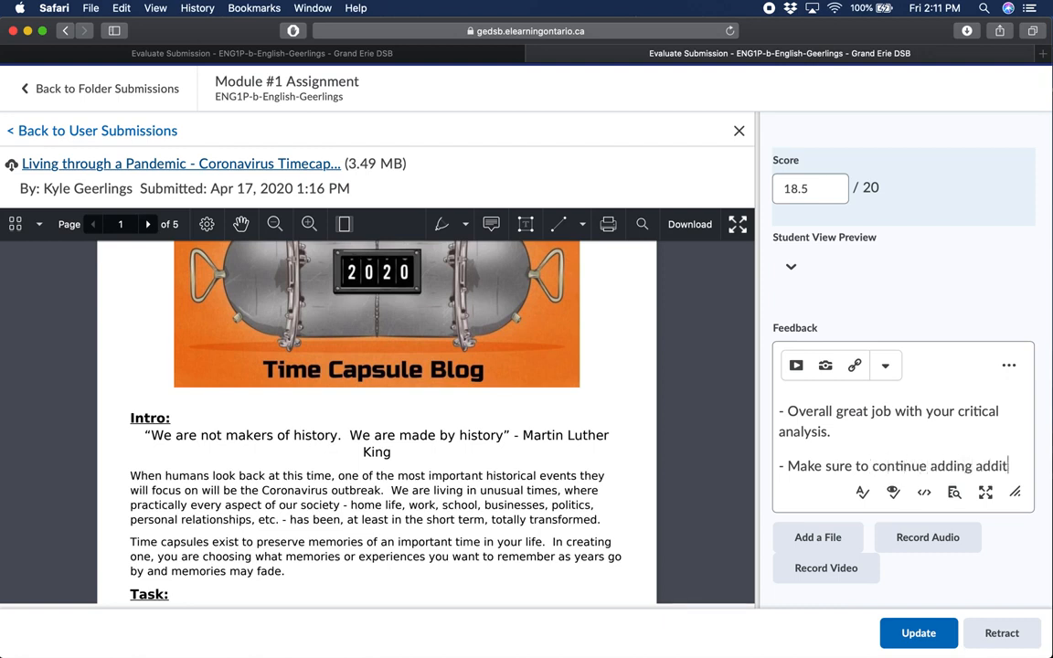
type("ional examp")
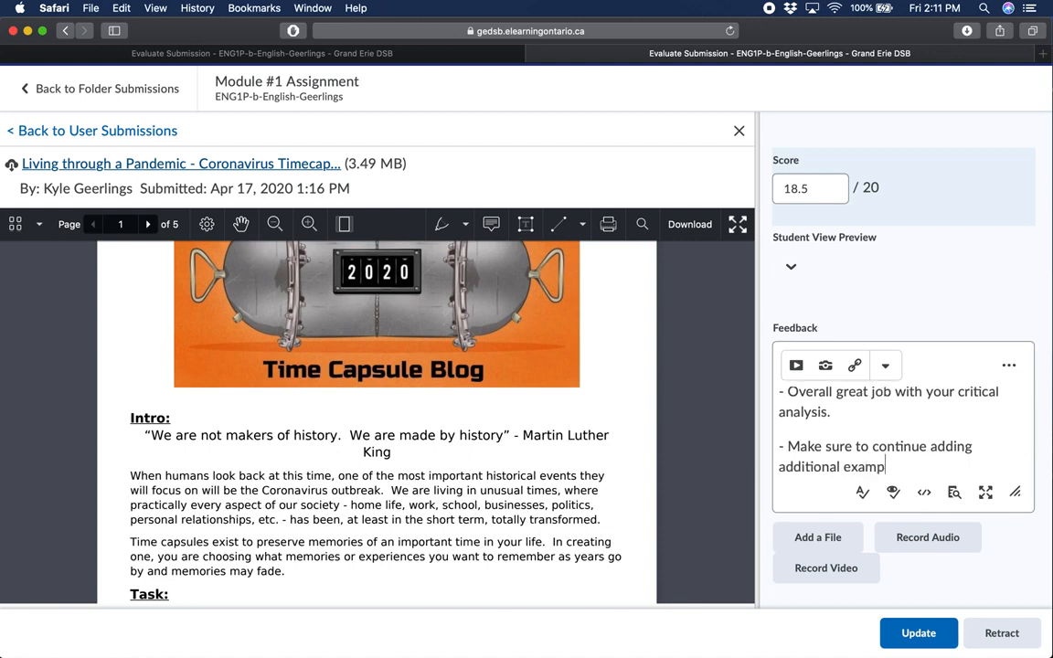
type("les into your writing.")
Add a second feedback point, "- Make sure to continue adding additional examples into your writing.", followed by blank lines
key("Return")
scroll(839, 416, "up", 2)
scroll(914, 446, "down", 3)
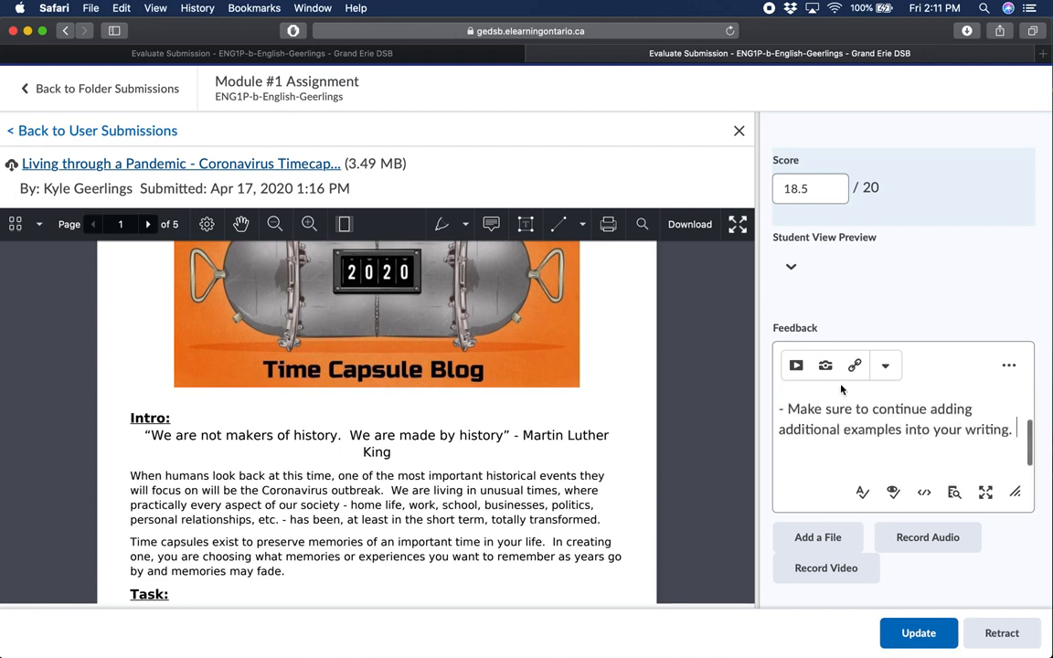
key("Return")
key("Return")
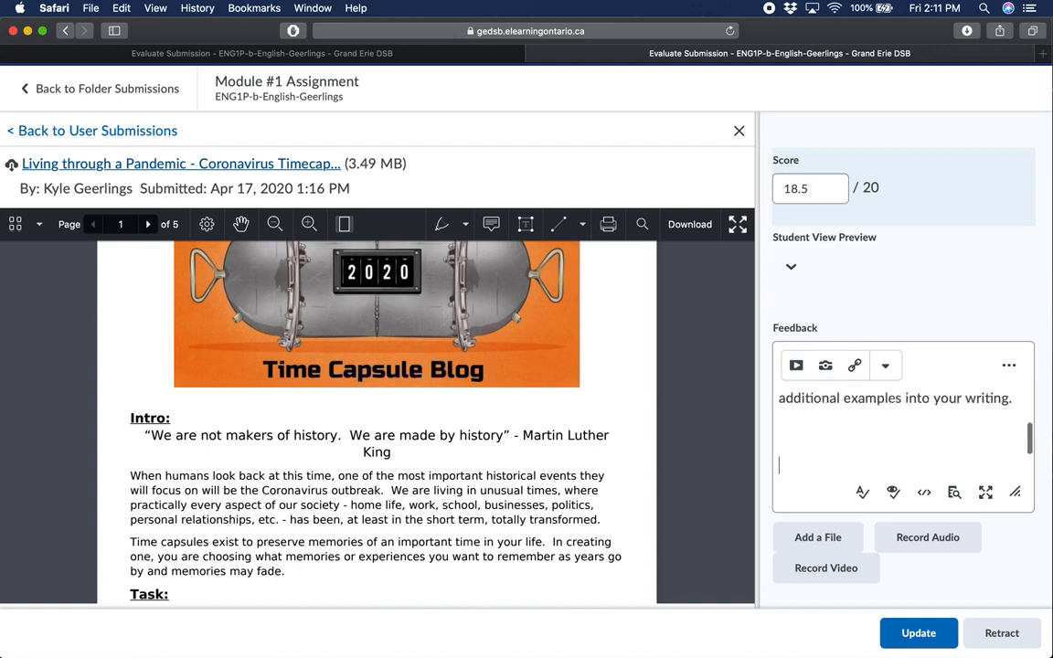
Review the content sources that can be inserted into the feedback, and leave the Insert Stuff dialog without inserting anything
scroll(886, 443, "up", 3)
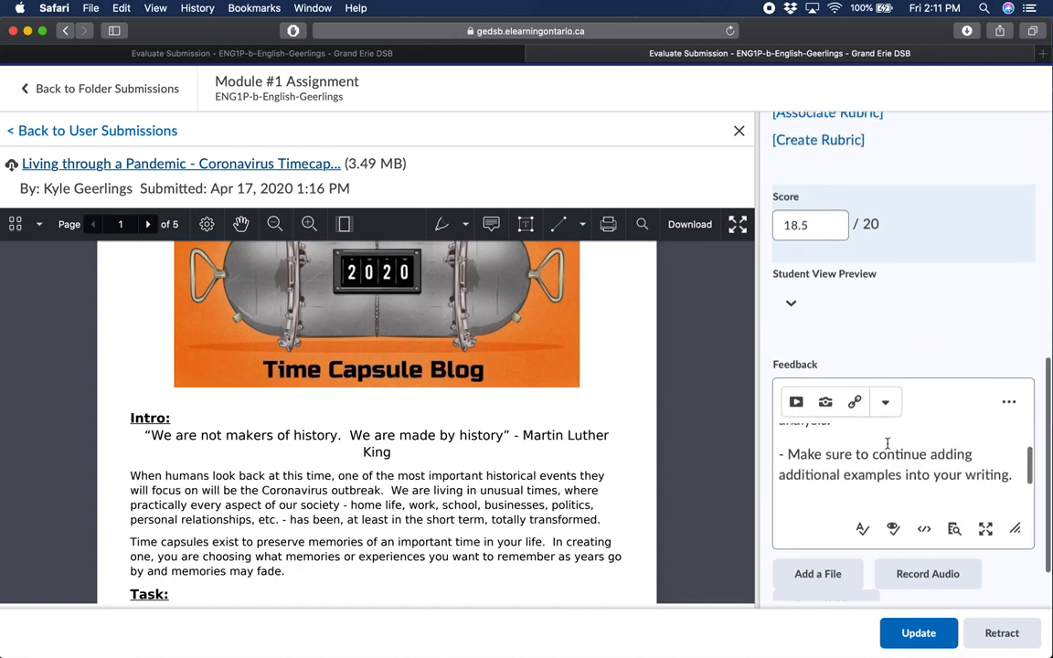
scroll(839, 444, "up", 1)
scroll(839, 457, "down", 2)
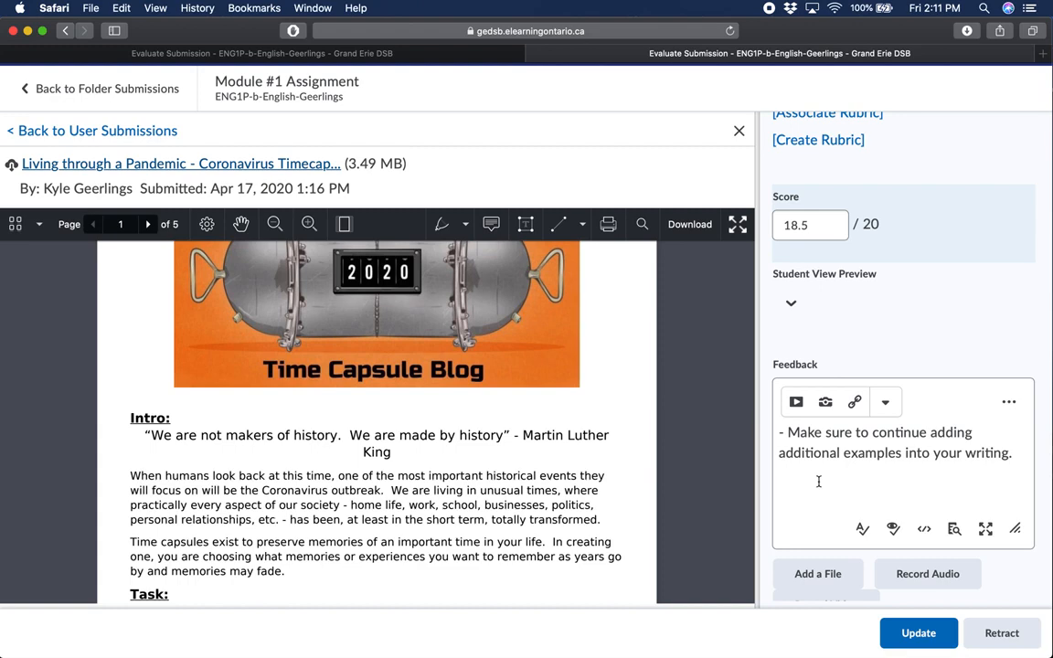
left_click(797, 404)
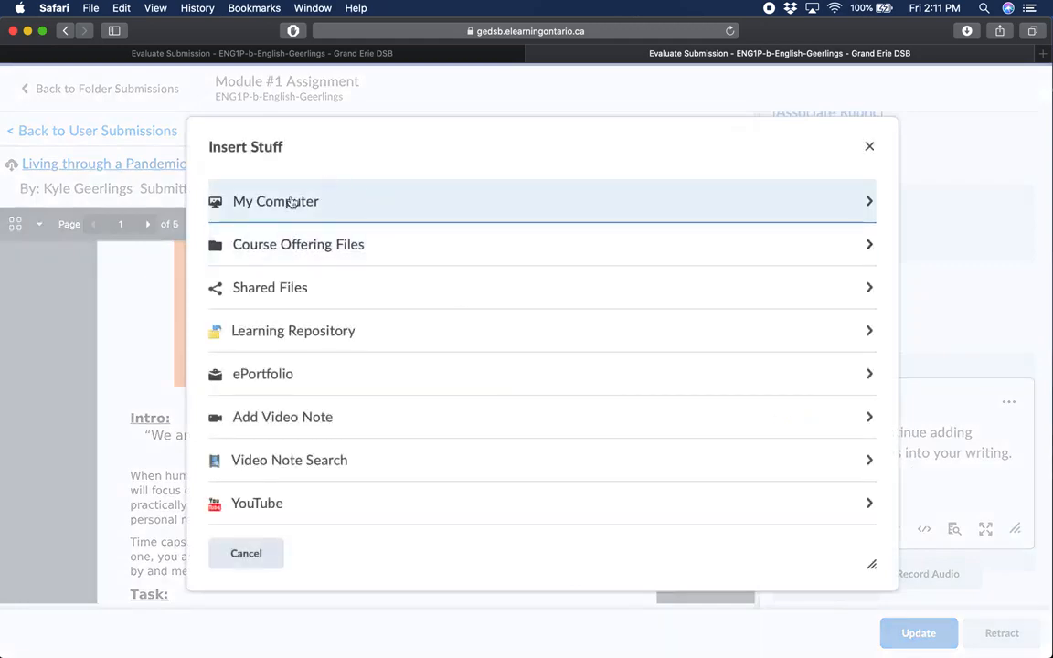
left_click(868, 146)
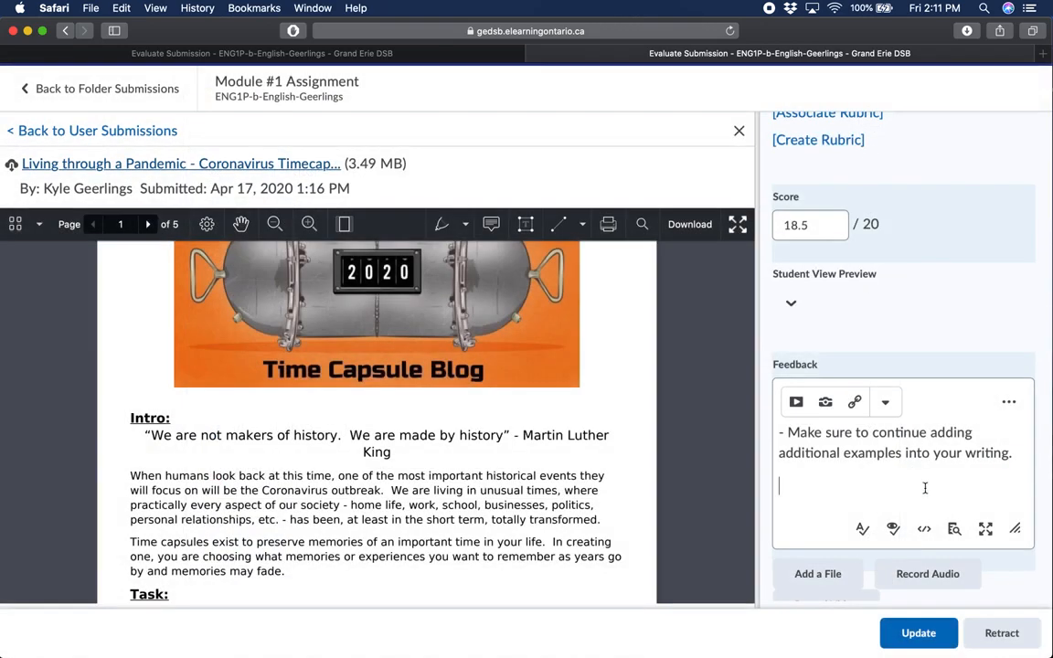
scroll(489, 482, "down", 3)
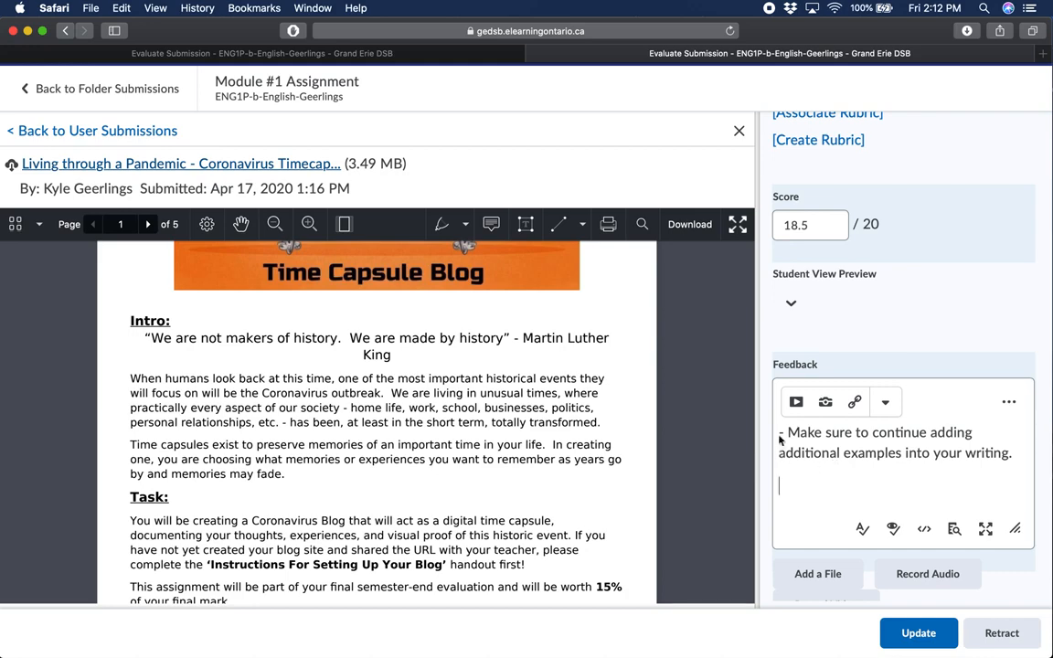
left_click(796, 405)
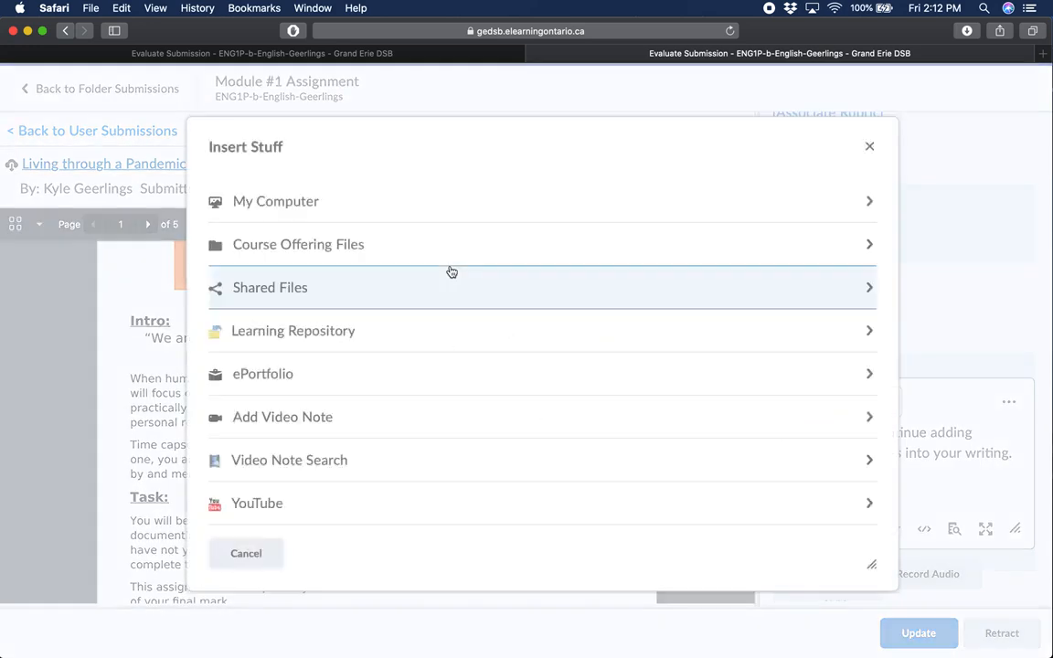
left_click(245, 552)
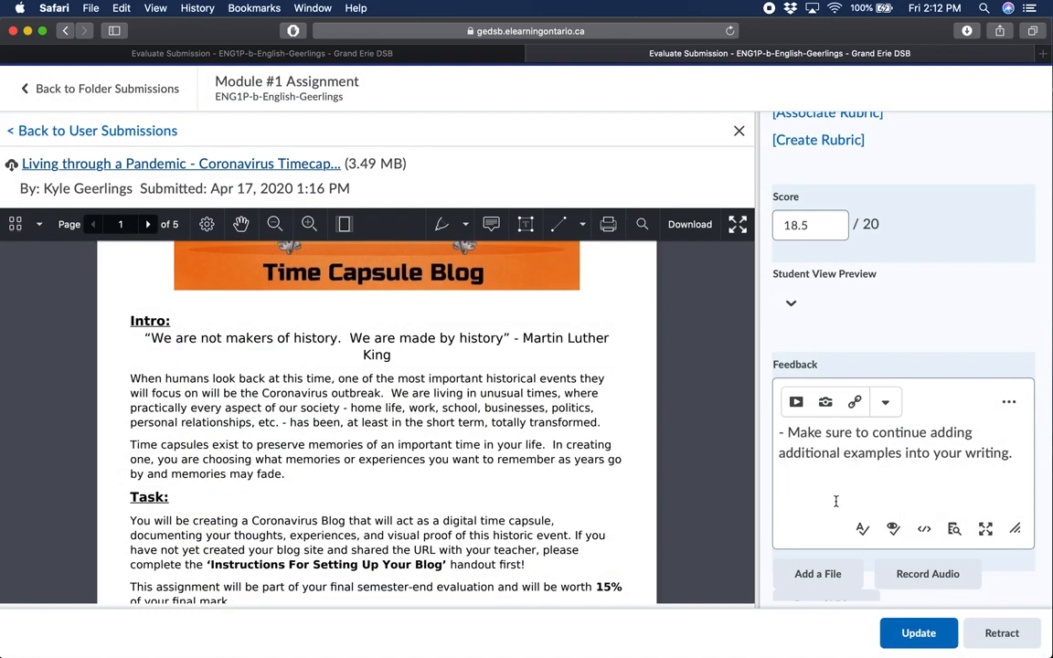
Check the Record Audio option for the feedback, including its Adobe Flash Player requirement, and close it without recording
scroll(893, 490, "down", 1)
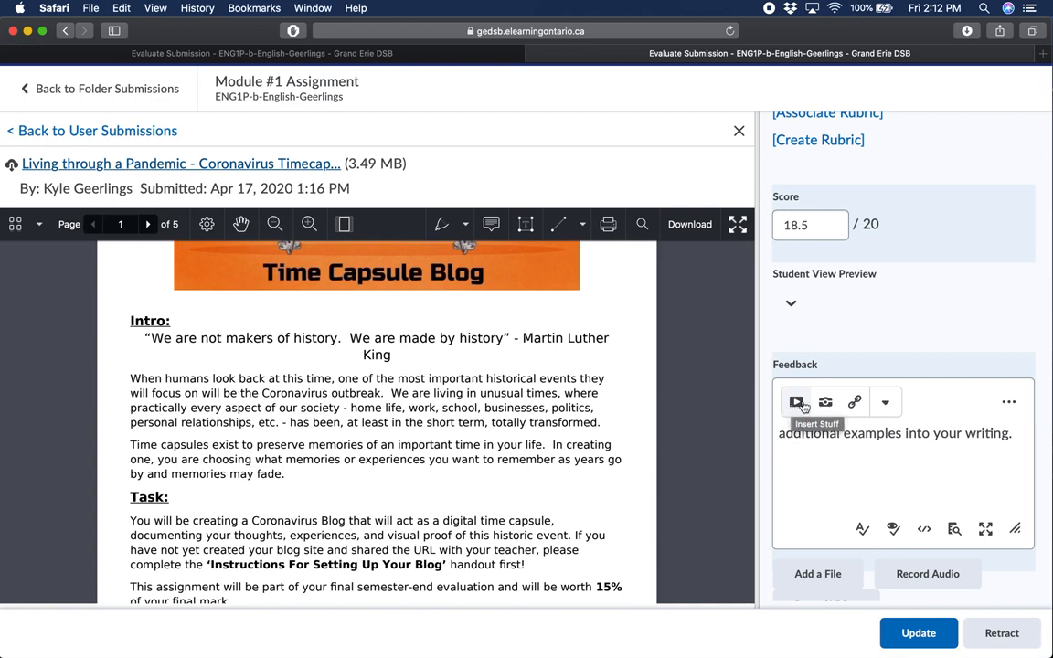
scroll(893, 461, "down", 2)
scroll(1006, 567, "down", 1)
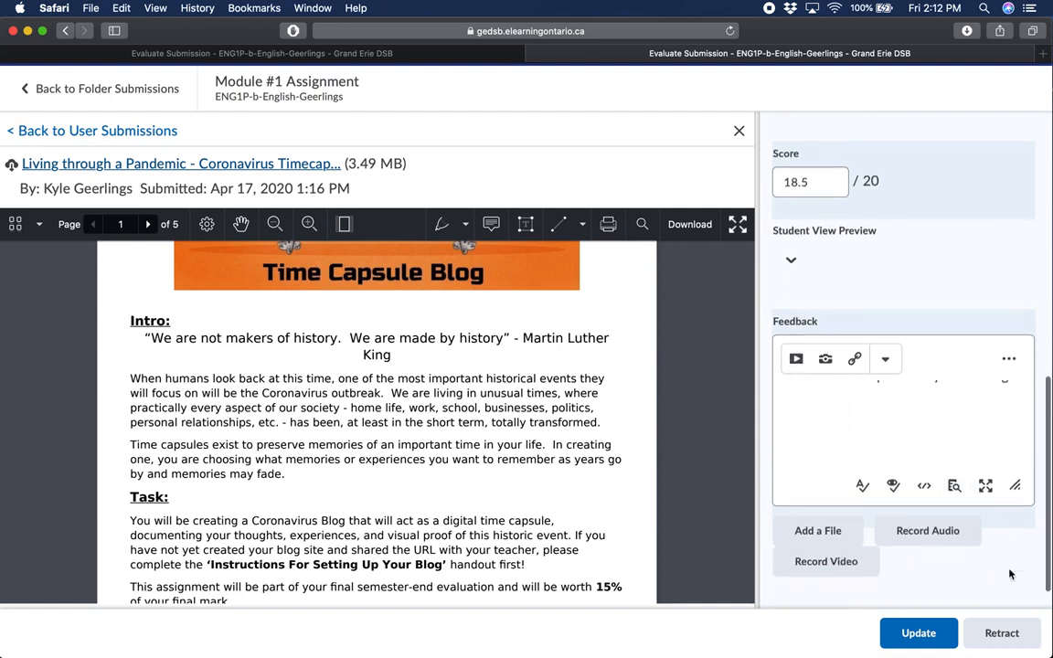
scroll(1009, 574, "down", 1)
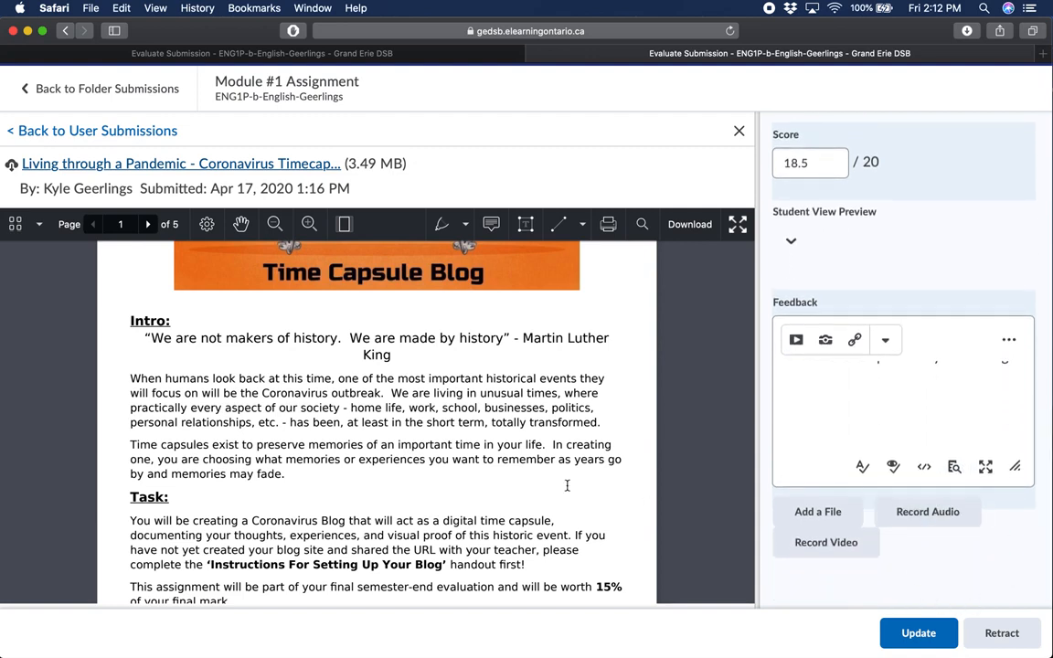
scroll(509, 436, "up", 3)
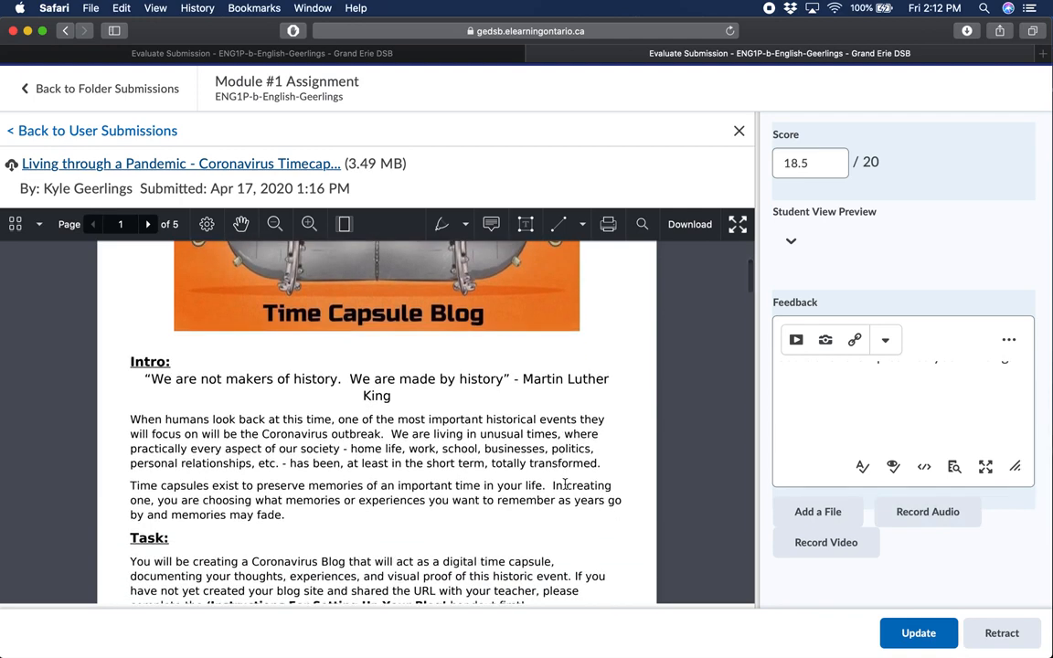
scroll(565, 484, "down", 5)
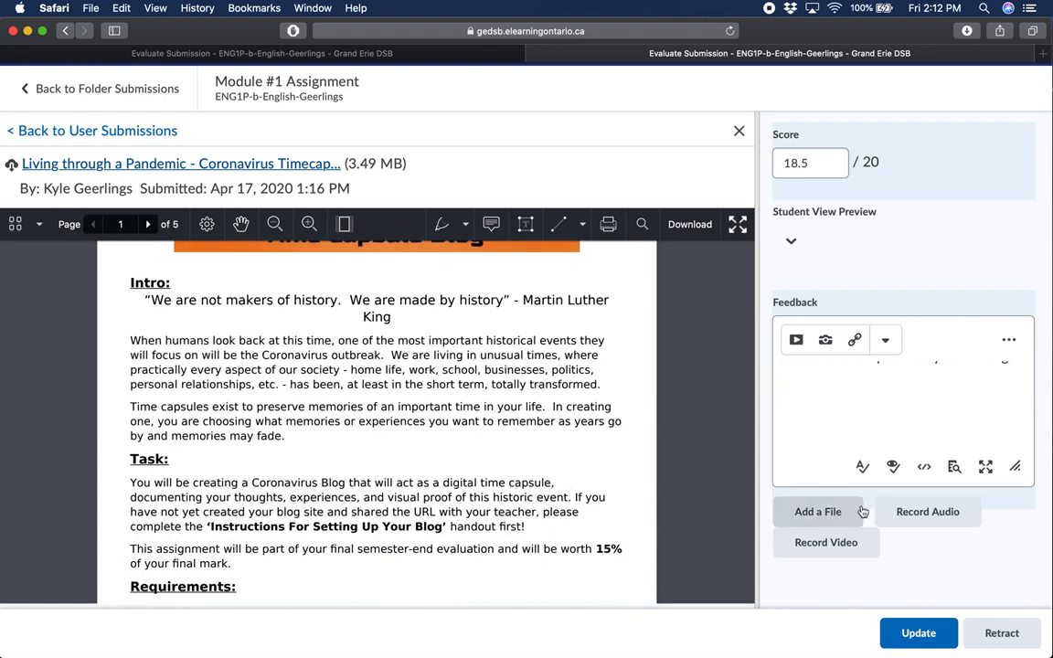
left_click(927, 513)
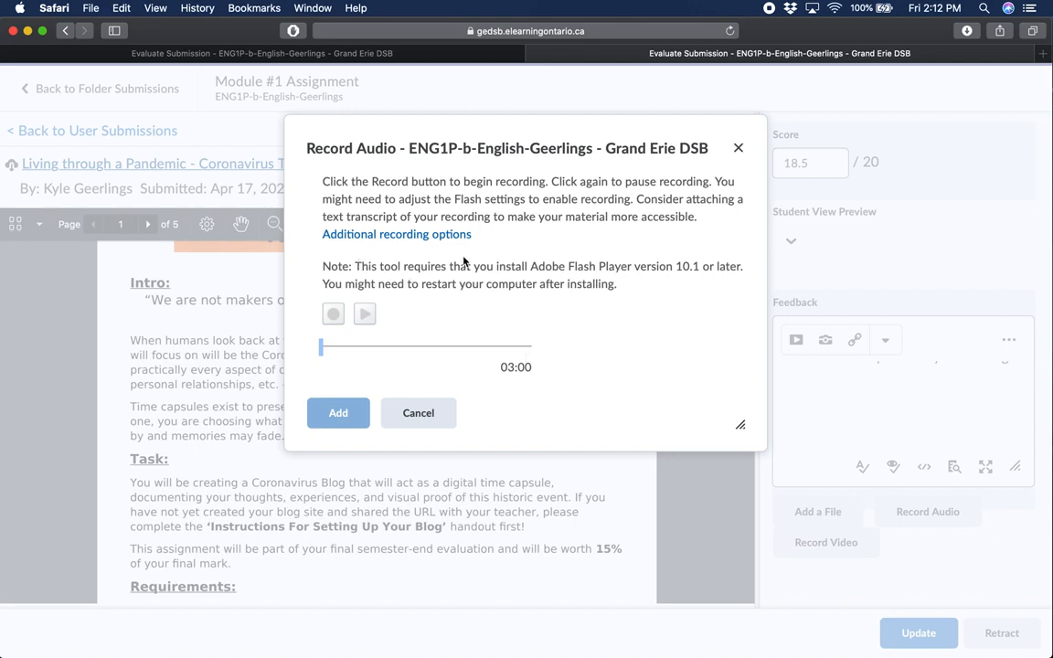
left_click_drag(528, 271, 594, 284)
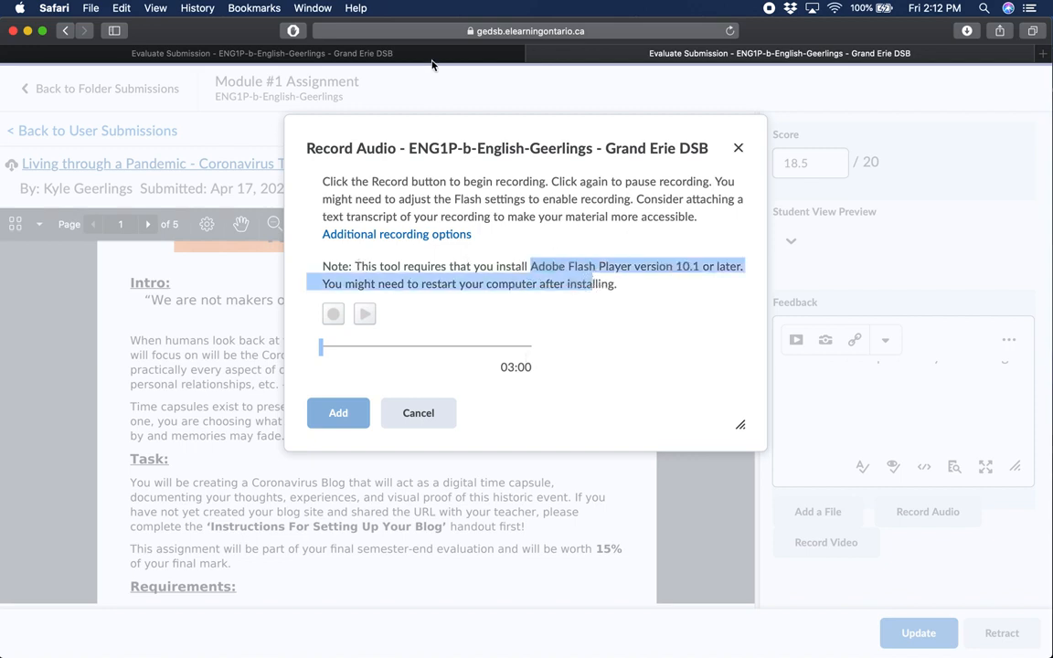
left_click(593, 285)
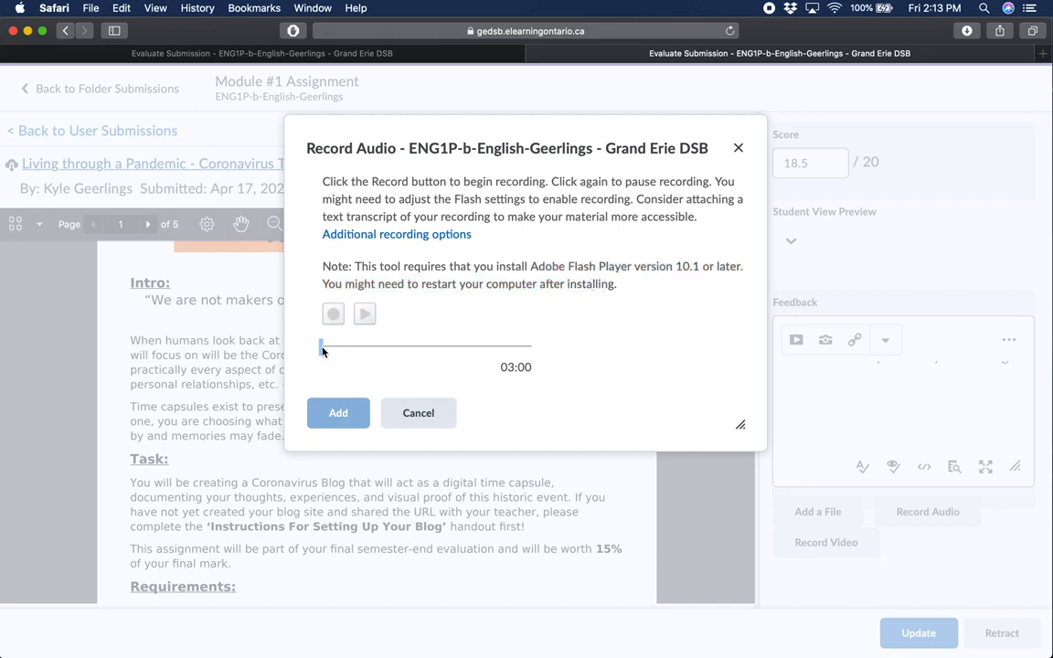
left_click(738, 147)
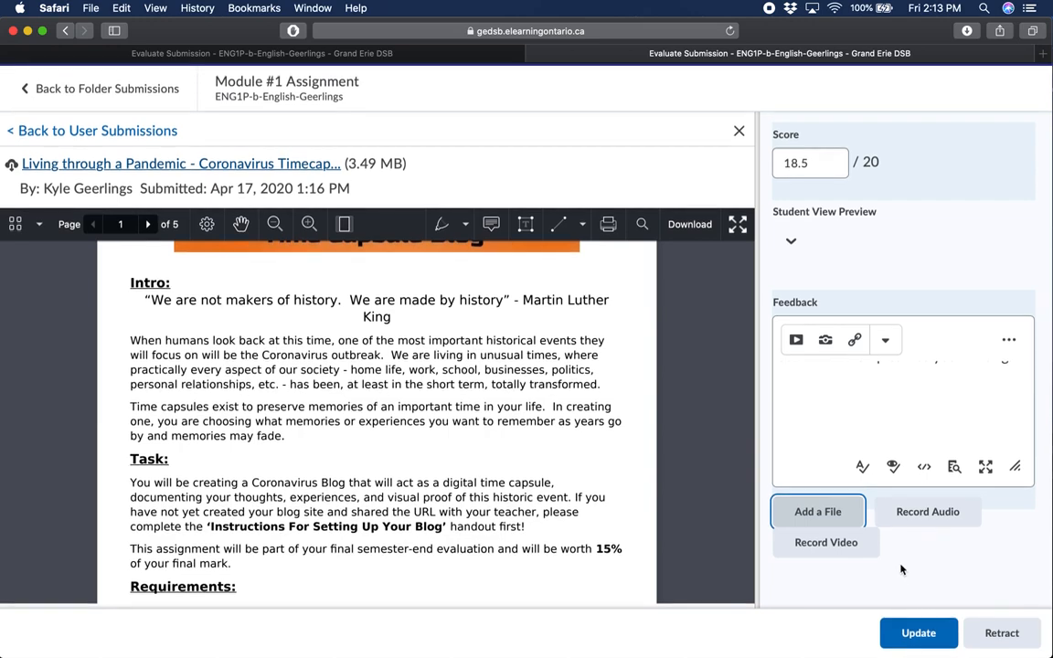
Look over the written feedback and examine the Martin Luther King quotation in the submitted document's Intro section
scroll(882, 429, "up", 3)
scroll(904, 398, "down", 3)
scroll(904, 421, "up", 4)
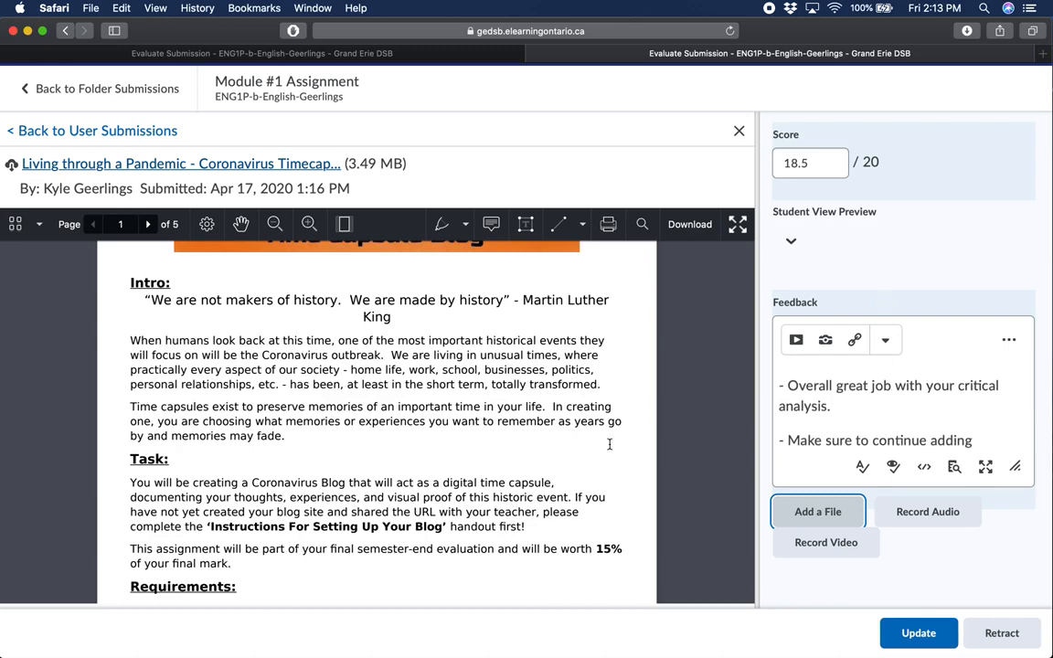
scroll(610, 444, "down", 3)
scroll(609, 442, "up", 4)
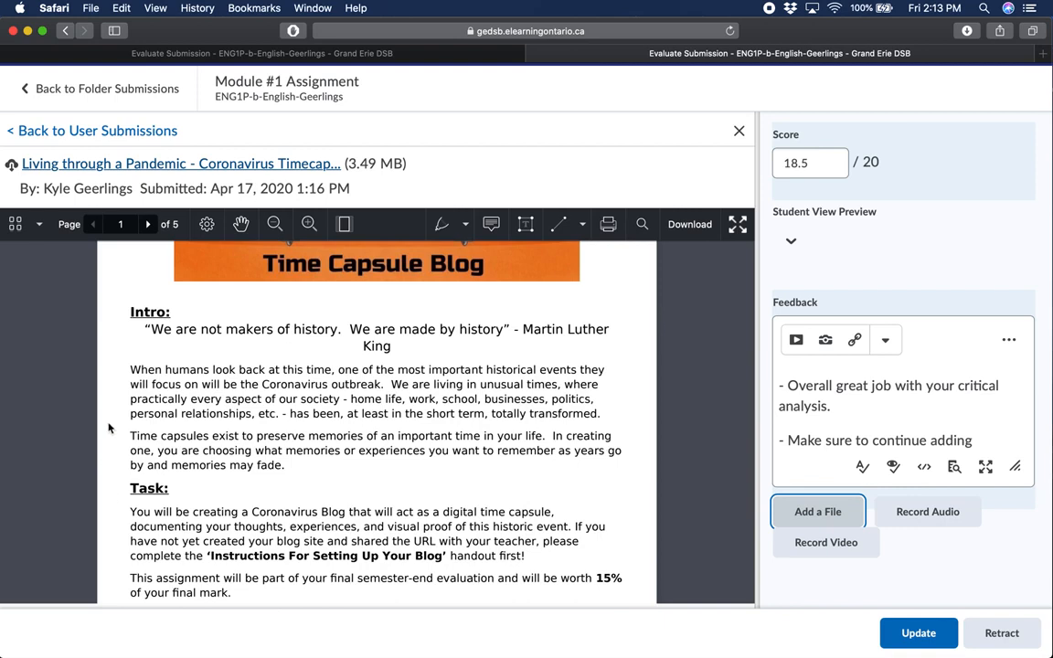
scroll(360, 474, "up", 1)
scroll(360, 475, "up", 1)
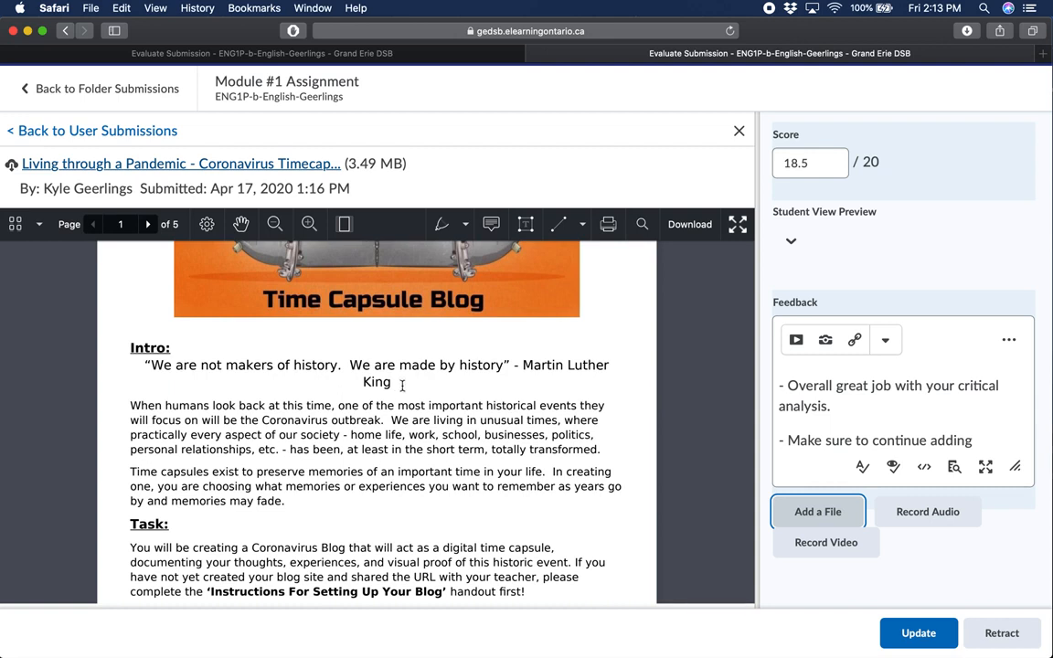
left_click_drag(403, 385, 174, 367)
left_click(145, 366)
scroll(144, 367, "down", 5)
scroll(482, 435, "up", 6)
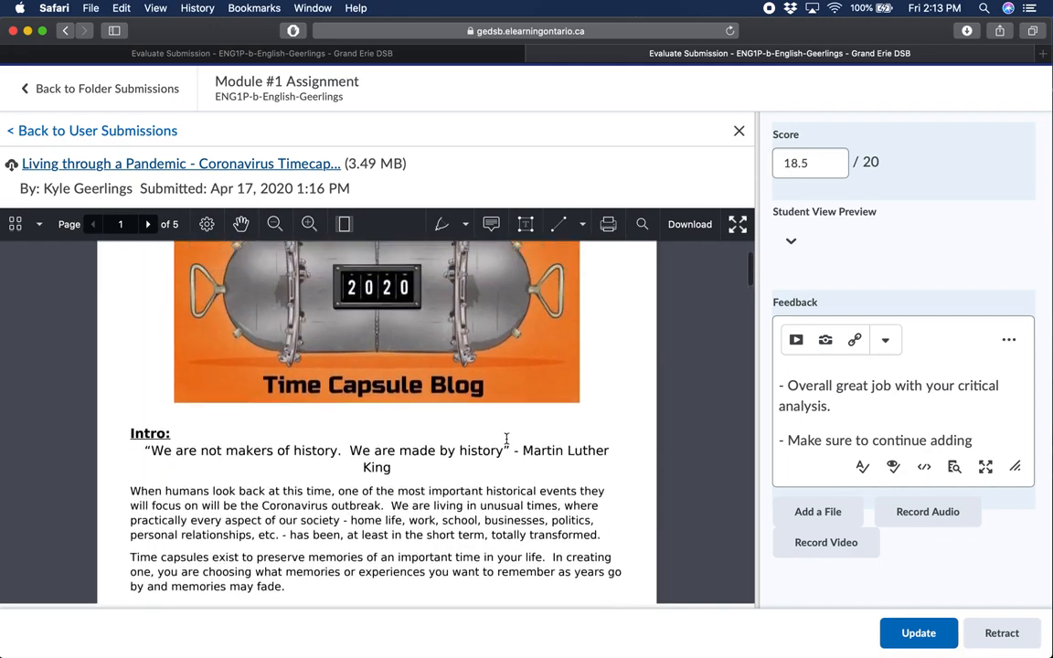
scroll(505, 440, "down", 3)
scroll(466, 429, "up", 4)
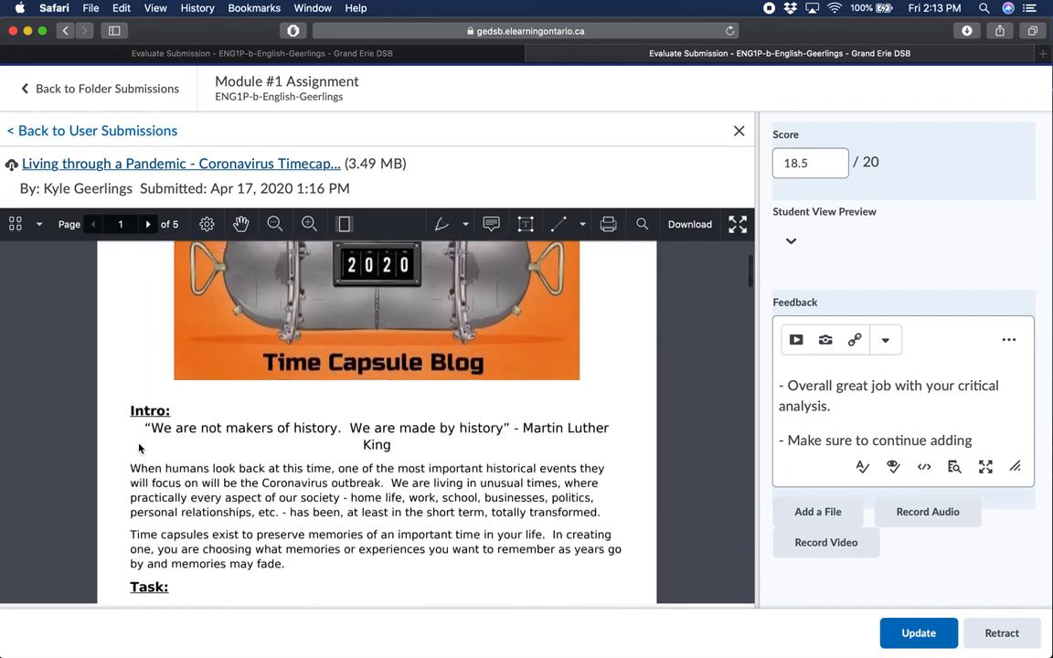
Attach a note to the Intro quotation reading "Please use MLA citations in future assignments" and preview it
mouse_move(146, 432)
left_mouse_down()
mouse_move(203, 428)
mouse_move(289, 449)
mouse_move(413, 444)
mouse_move(385, 455)
left_mouse_up()
left_click(401, 492)
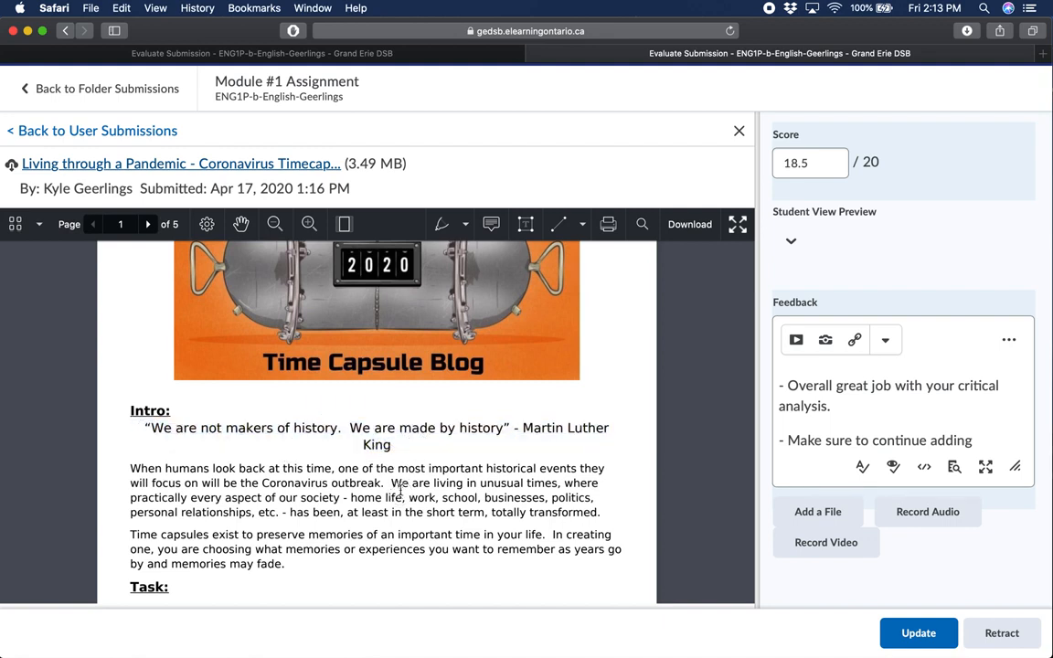
left_click(494, 225)
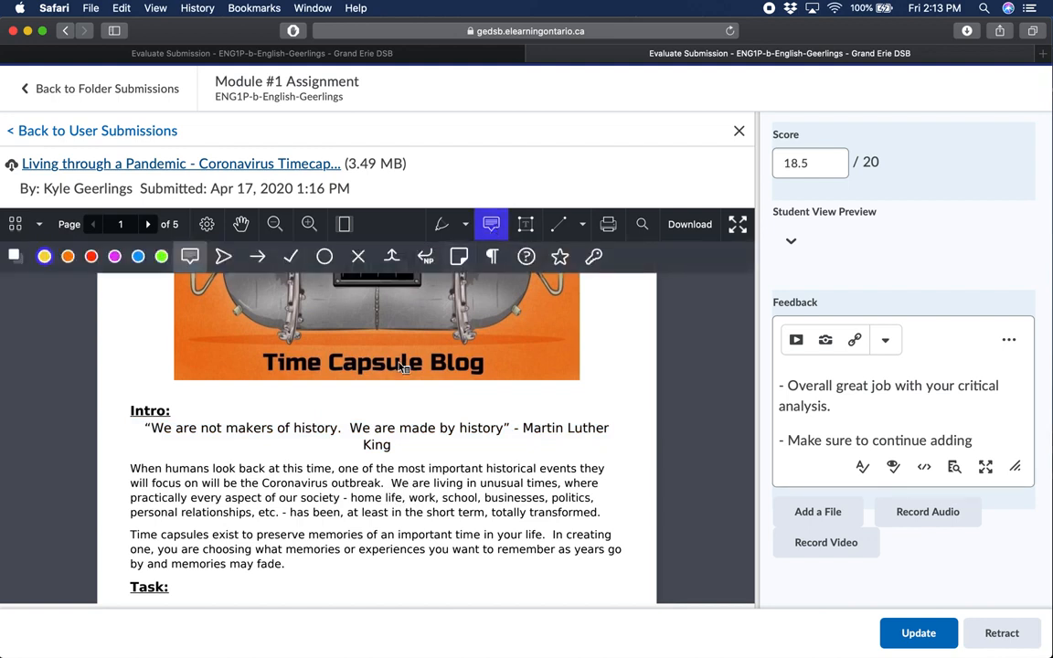
left_click(373, 434)
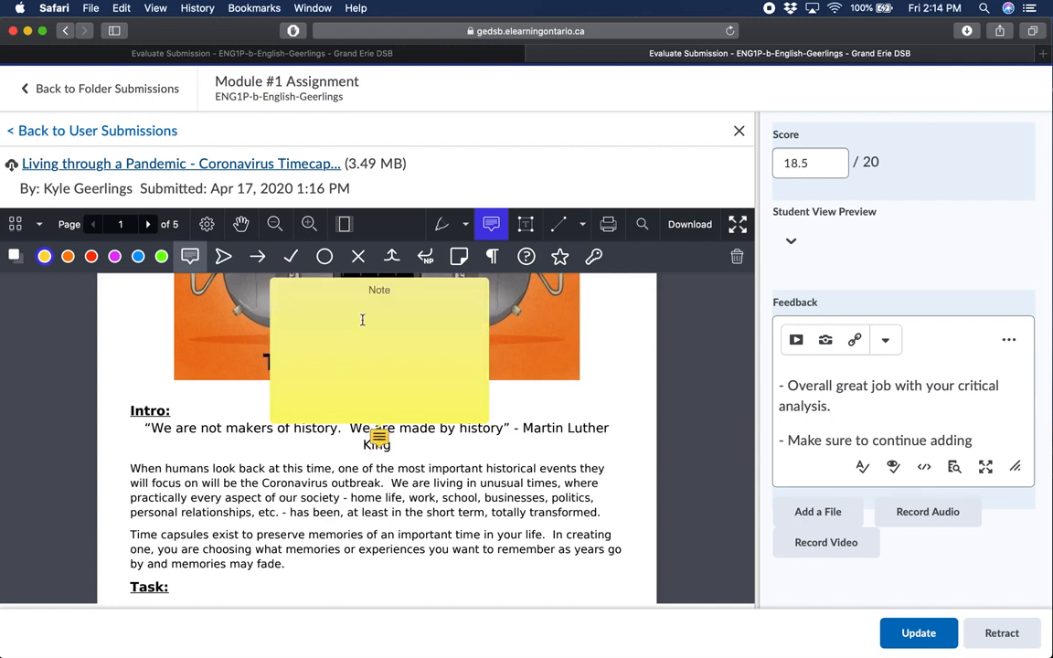
type("Please use MLA citiations in future assignments")
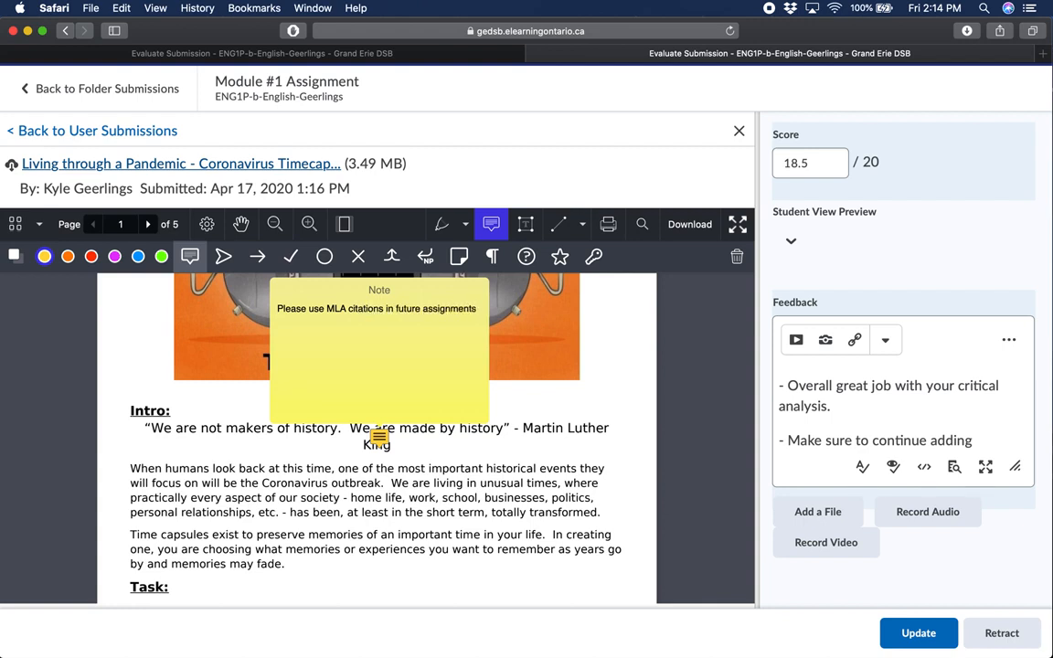
left_click(488, 459)
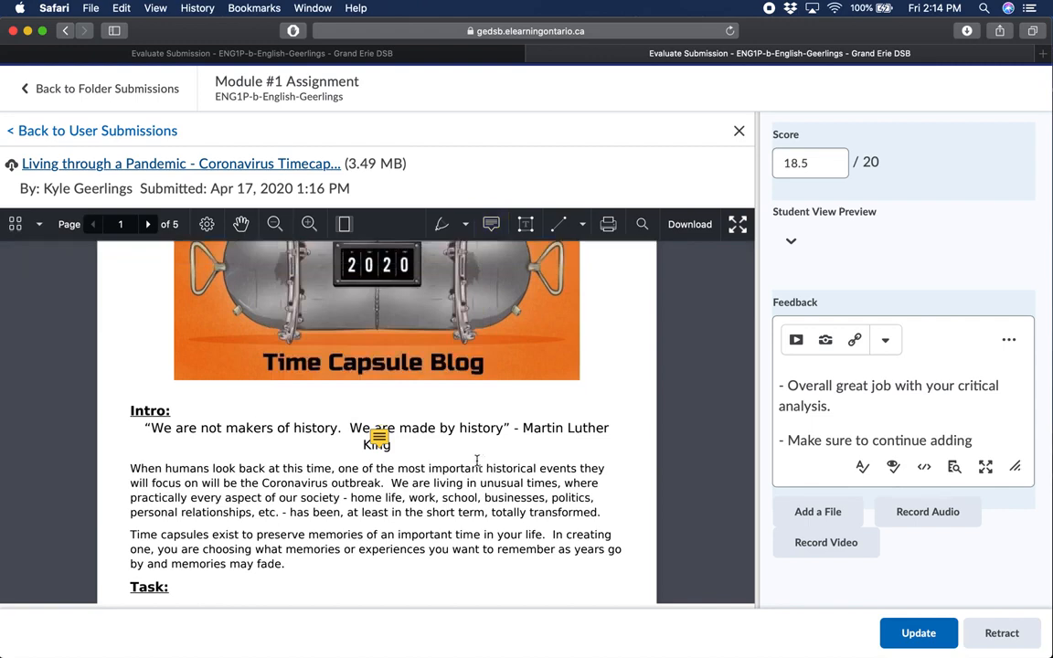
mouse_move(386, 441)
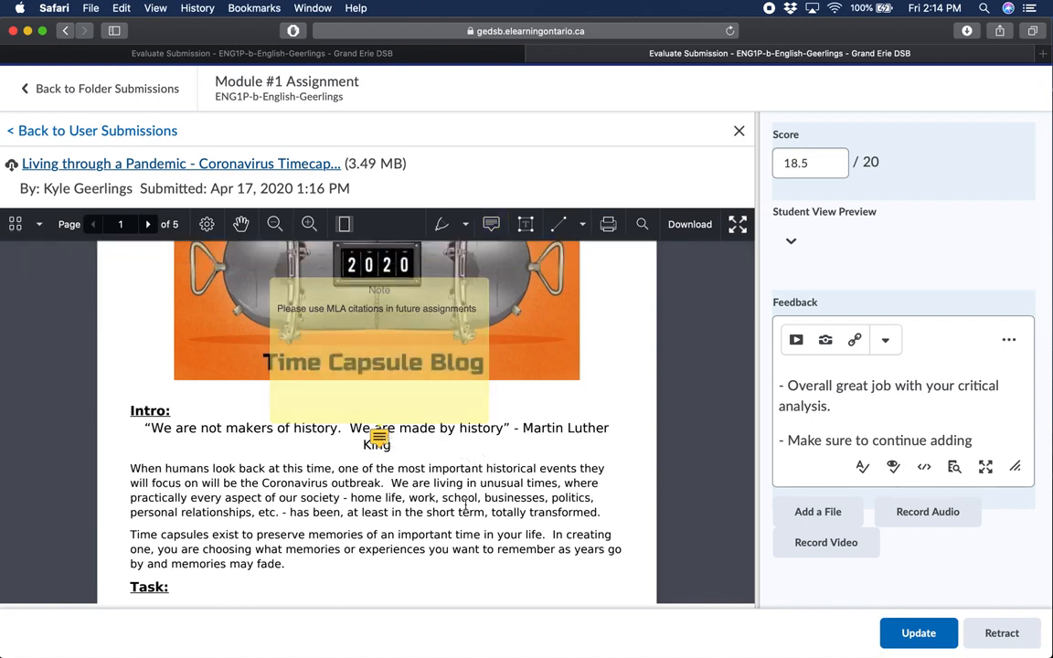
Strike through the Intro paragraph beginning "Time capsules exist to preserve memories"
scroll(361, 455, "down", 2)
scroll(325, 410, "down", 1)
mouse_move(131, 453)
left_mouse_down()
mouse_move(306, 482)
mouse_move(144, 463)
mouse_move(132, 449)
left_mouse_up()
left_click(293, 480)
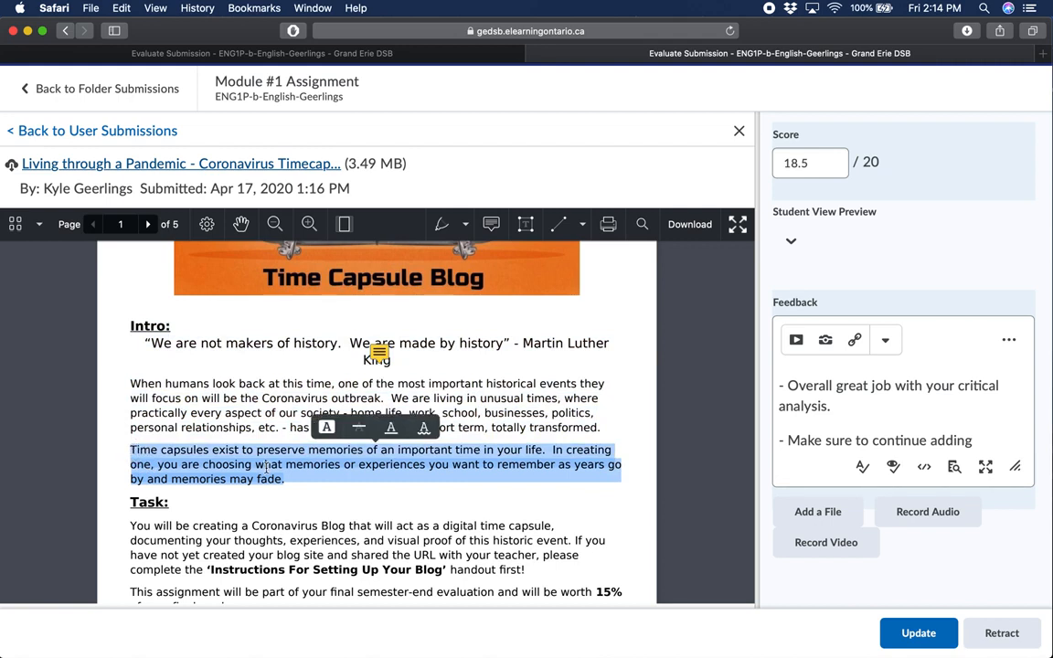
left_click(360, 430)
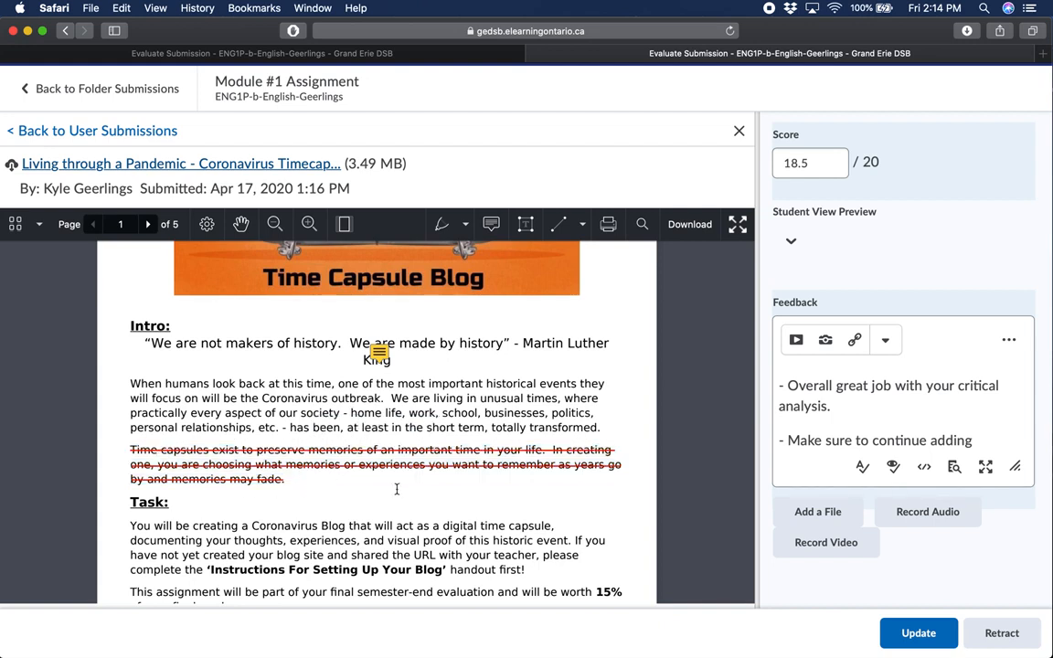
Delete the strikethrough annotation from the "Time capsules exist" paragraph
left_click(286, 468)
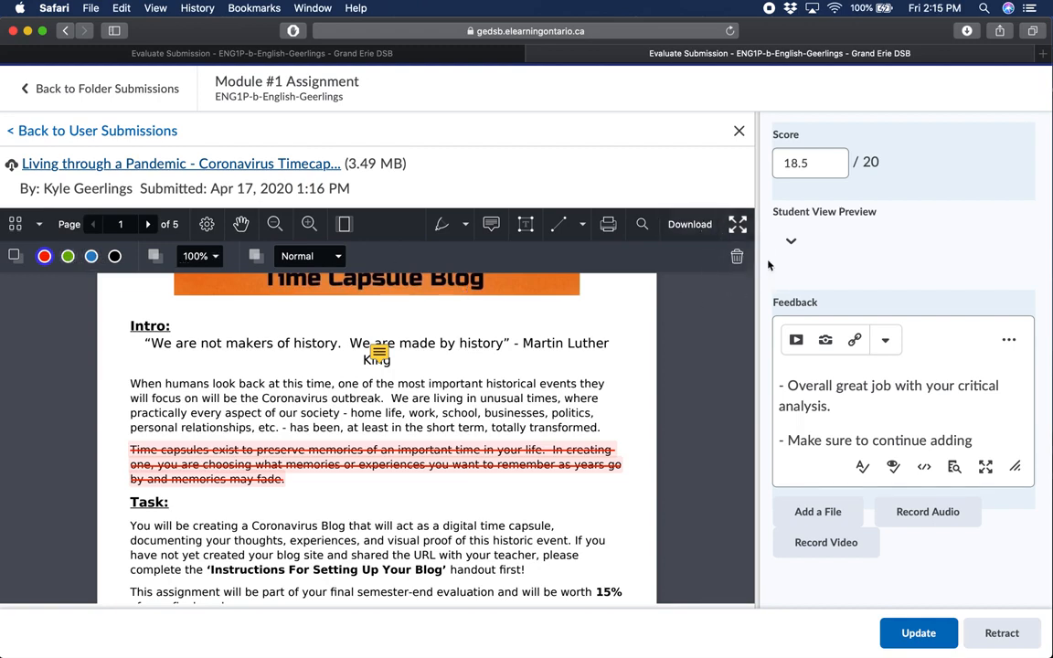
left_click(738, 259)
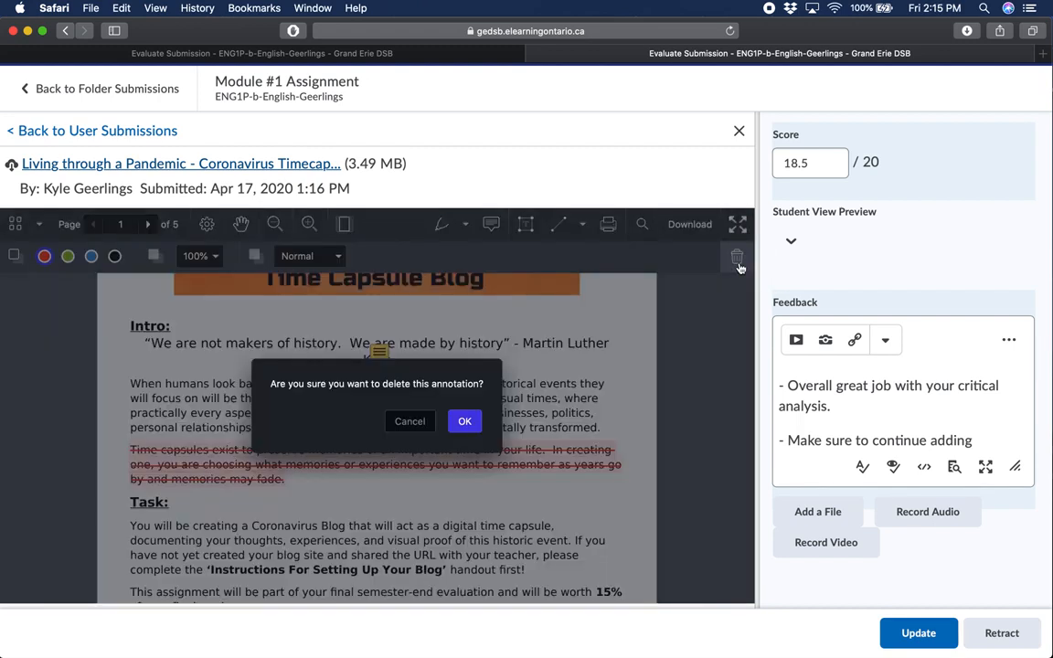
left_click(467, 422)
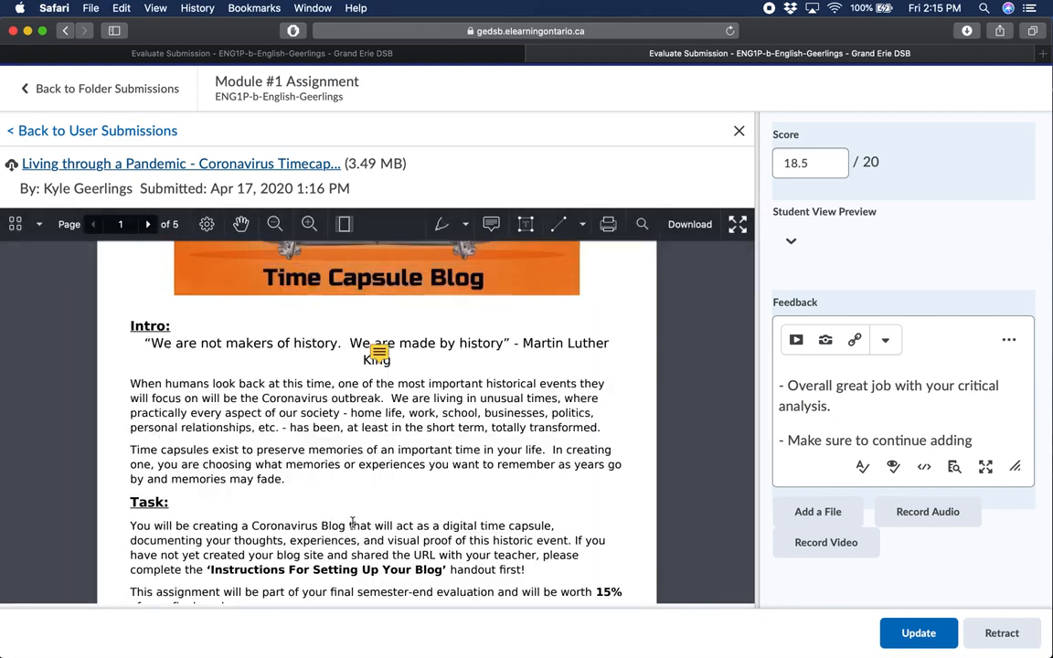
Highlight the "Time capsules exist" paragraph in yellow and attach a note beginning "This is a great critical" to it
left_click_drag(136, 451, 284, 483)
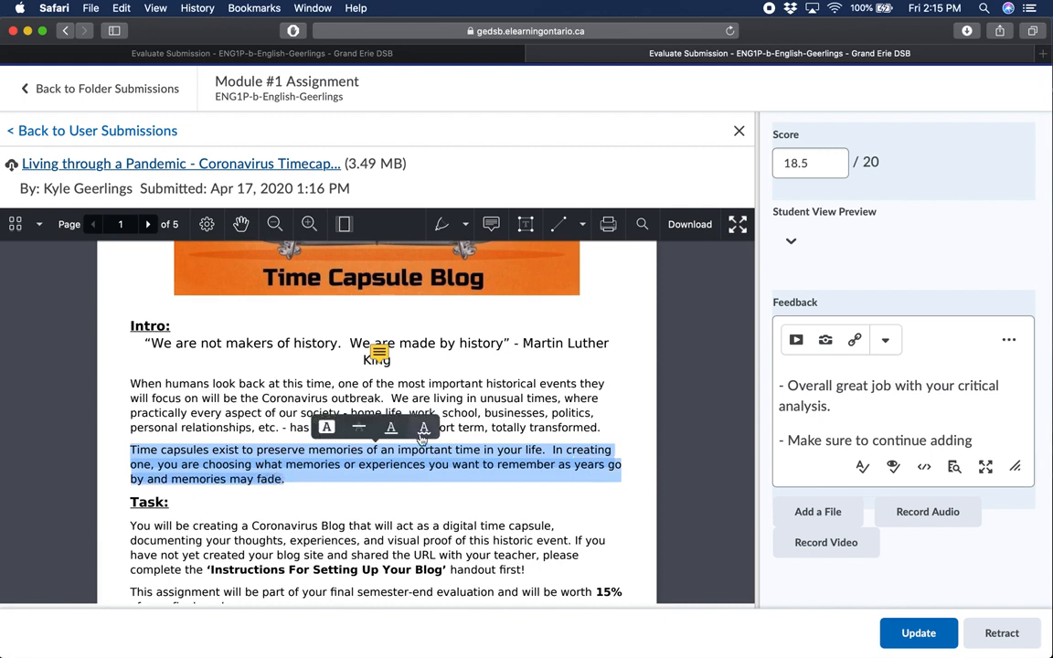
left_click(328, 434)
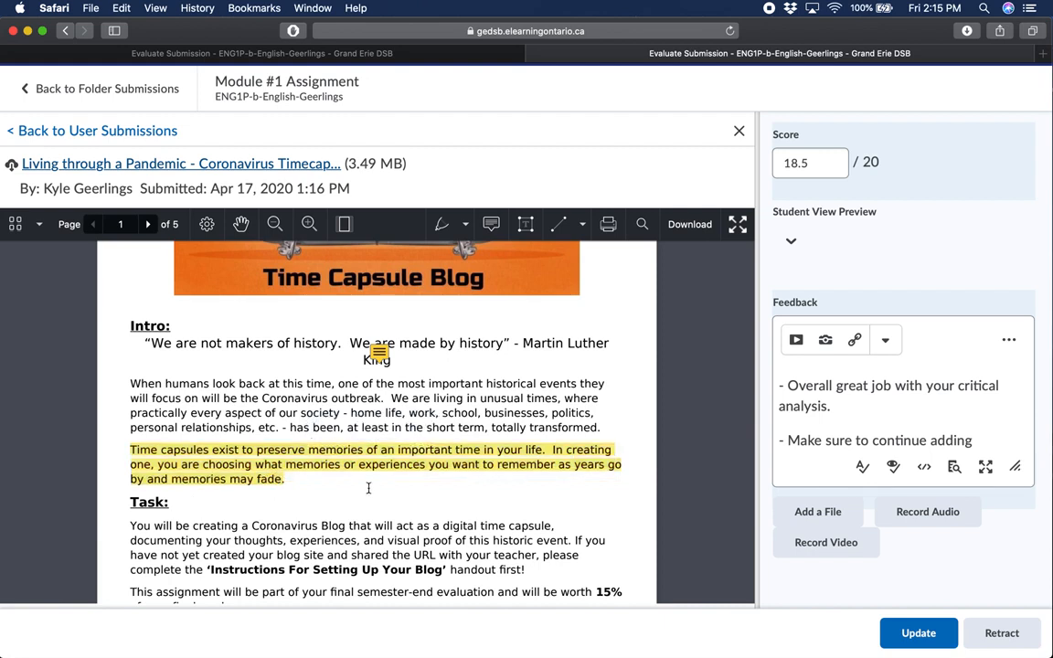
left_click(490, 224)
left_click(555, 470)
type("TH")
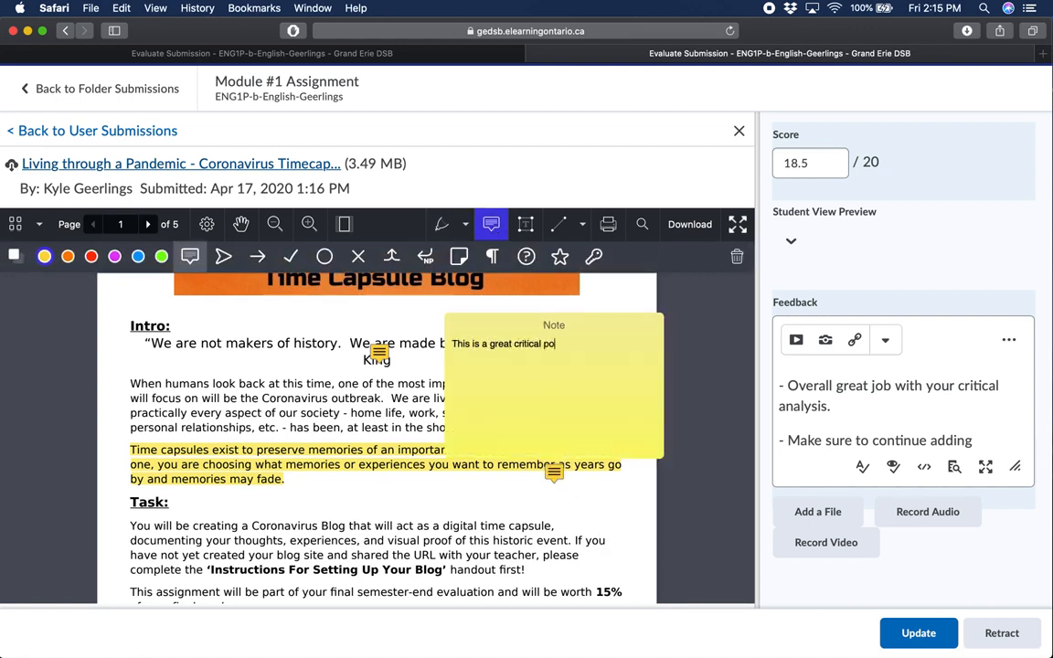
left_click(464, 499)
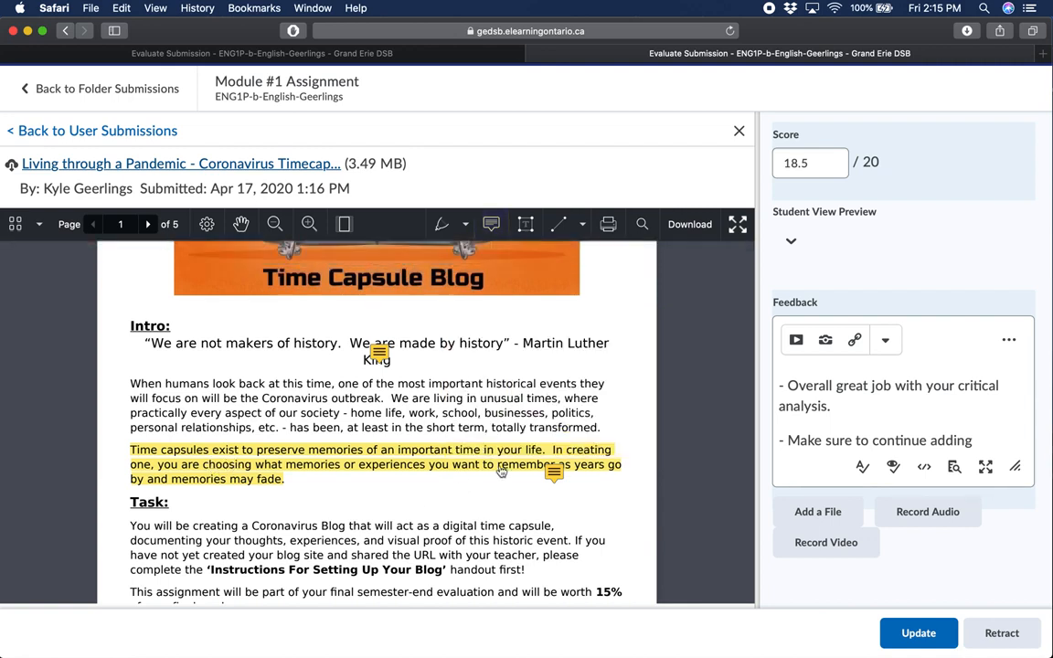
Preview the note attached to the highlighted "Time capsules exist" paragraph
mouse_move(554, 476)
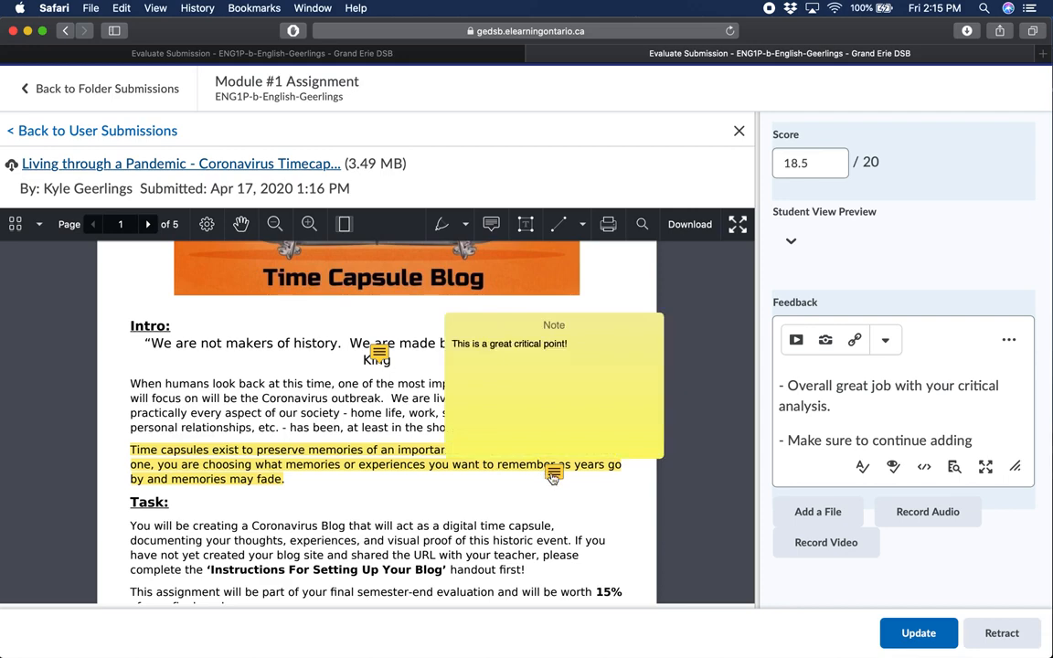
scroll(474, 506, "down", 2)
scroll(474, 506, "up", 2)
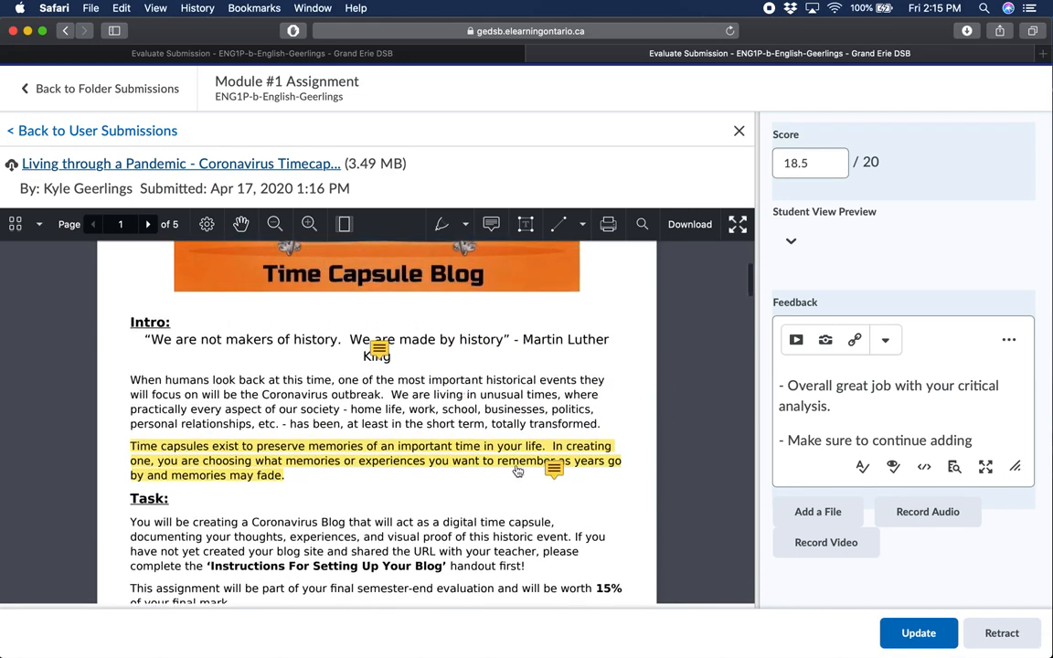
Draw a blue 5 pt freehand scribble just above the Task section, beside its heading, and leave the drawing tool
scroll(512, 459, "down", 2)
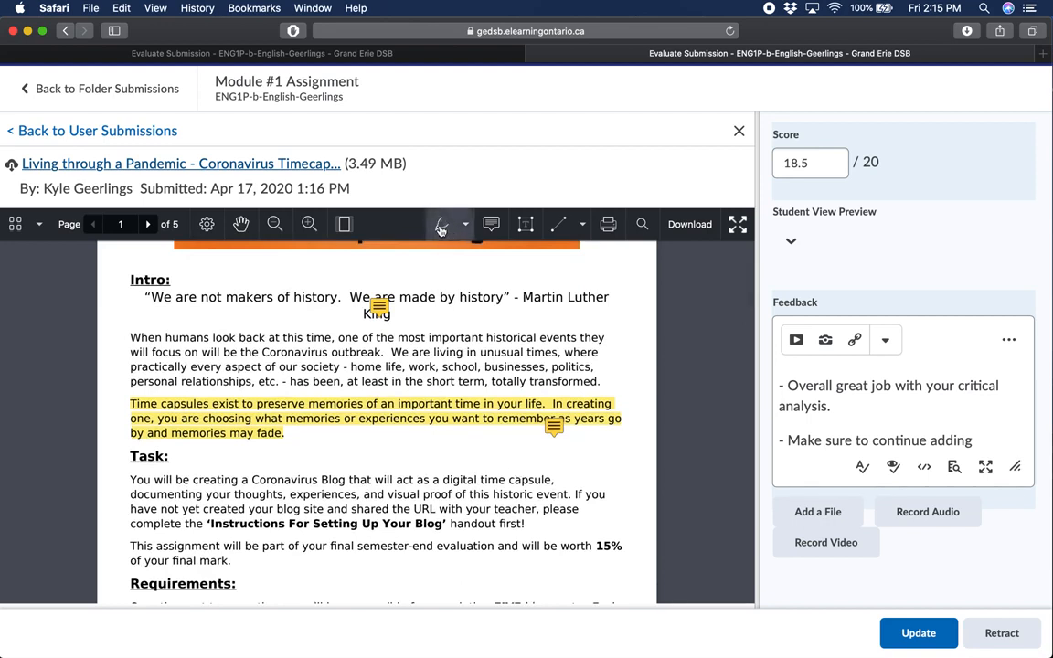
left_click(446, 227)
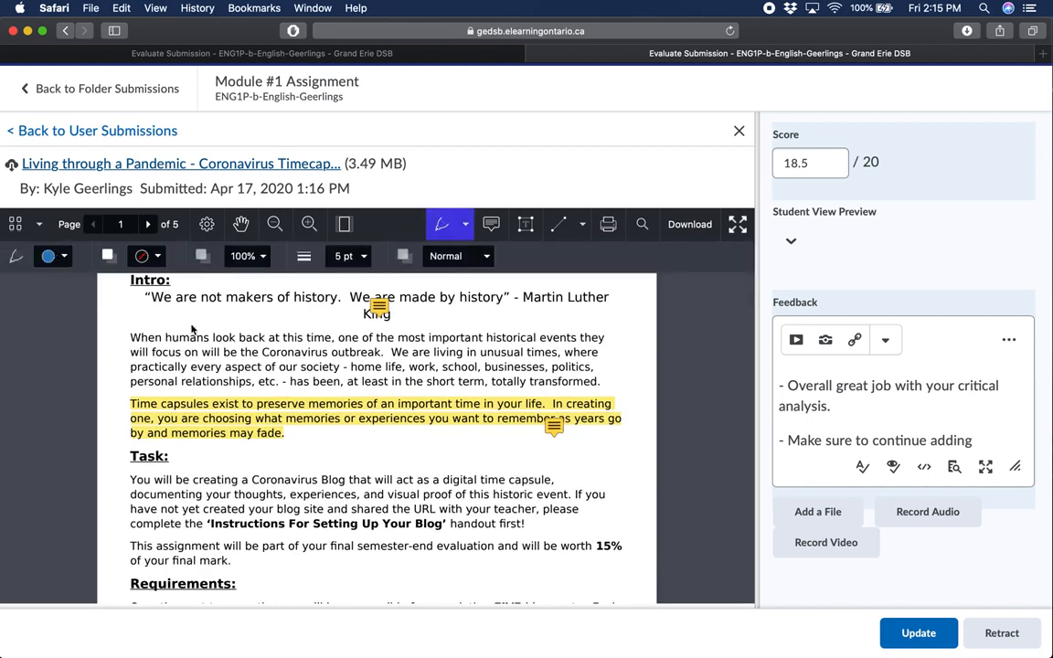
mouse_move(350, 475)
left_mouse_down()
mouse_move(356, 437)
mouse_move(315, 462)
mouse_move(408, 456)
mouse_move(347, 444)
mouse_move(402, 448)
left_mouse_up()
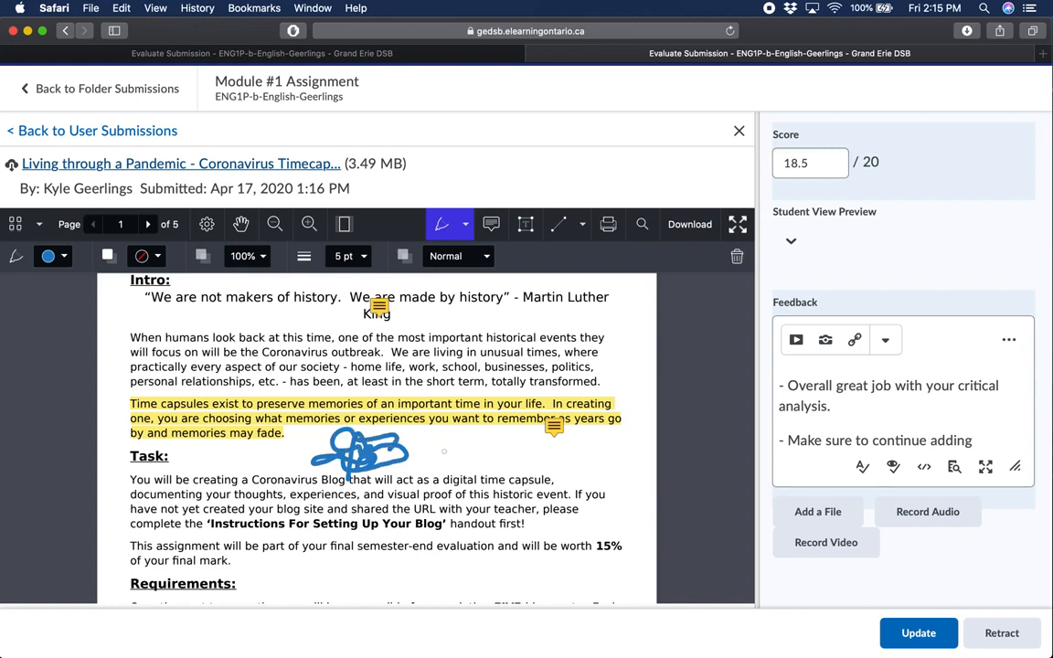
scroll(400, 405, "down", 1)
scroll(401, 406, "up", 1)
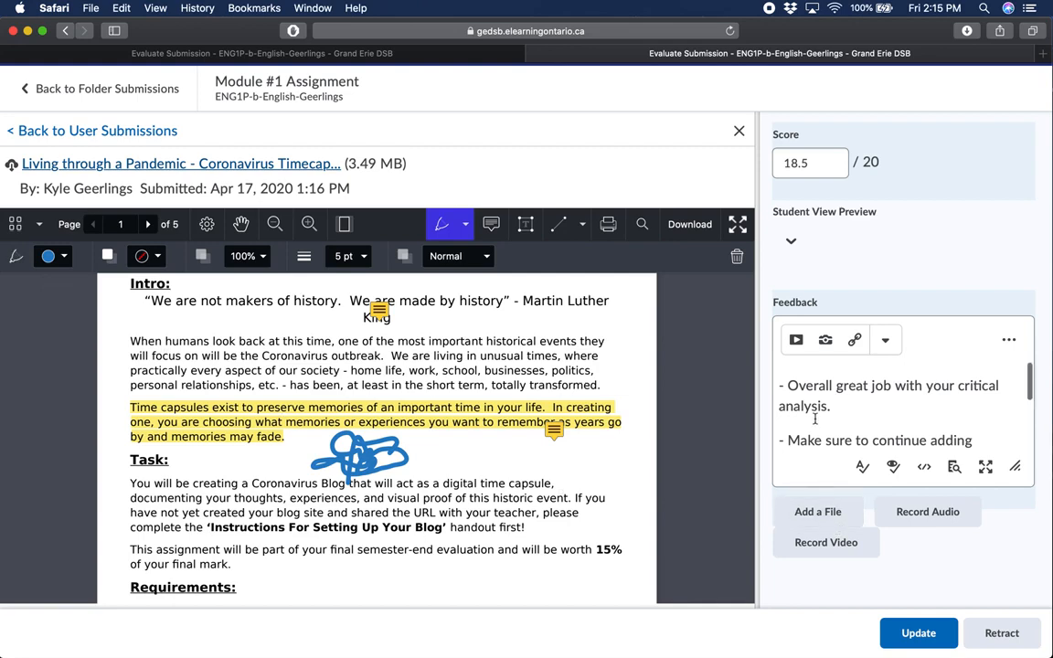
scroll(658, 402, "down", 1)
scroll(603, 337, "up", 2)
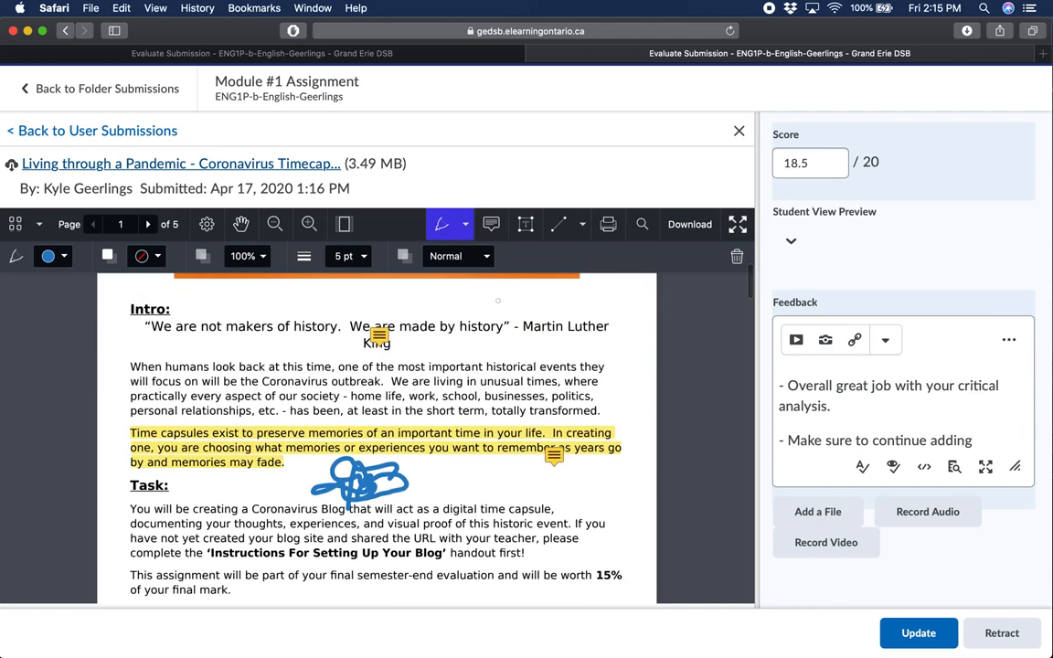
left_click(240, 224)
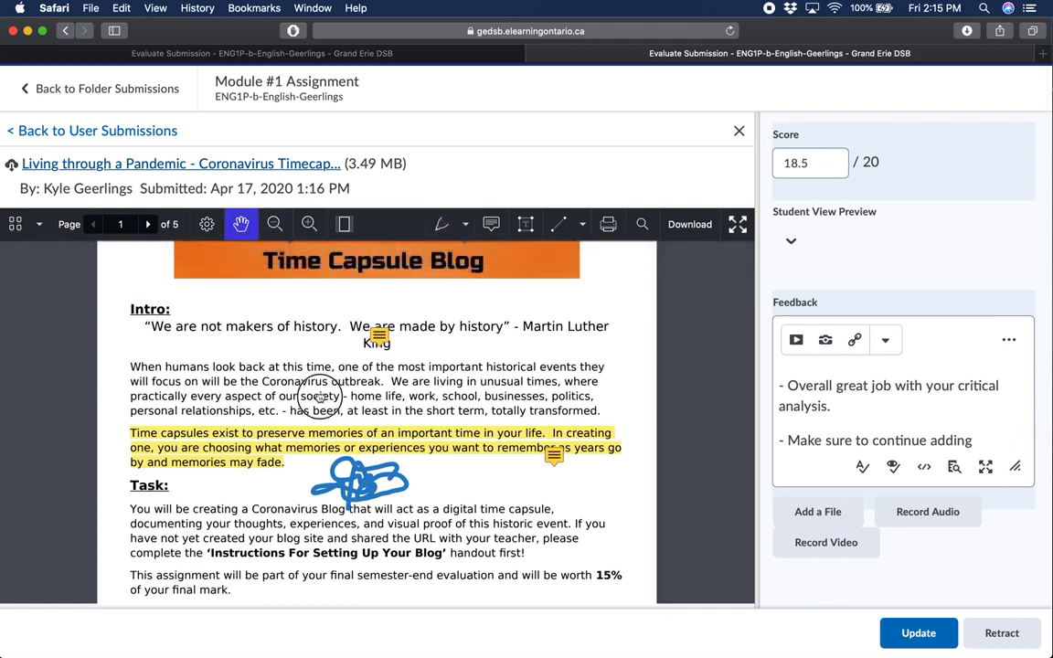
Review the notes on the highlighted paragraph and the Intro quotation, along with the freehand mark
scroll(312, 390, "down", 2)
scroll(312, 389, "up", 2)
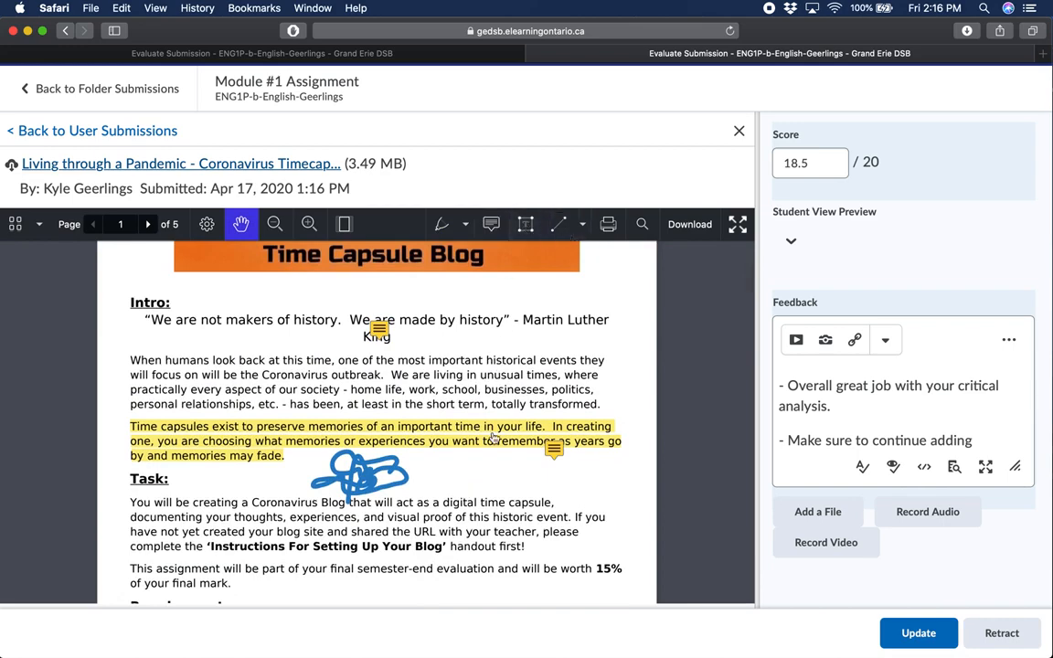
scroll(497, 460, "down", 1)
mouse_move(553, 428)
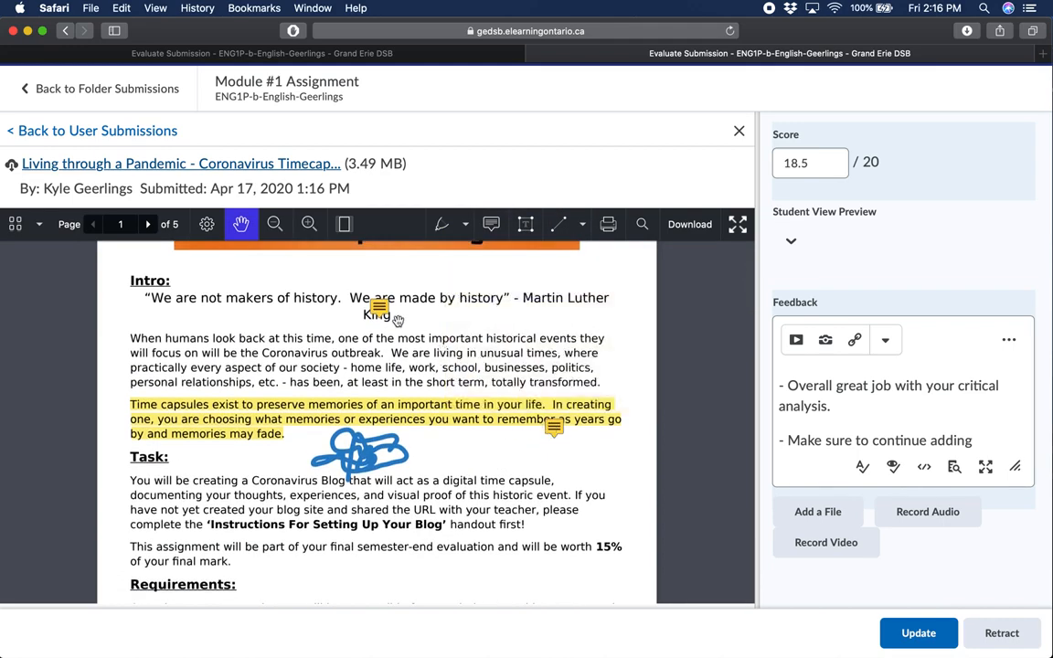
mouse_move(374, 312)
scroll(444, 432, "down", 2)
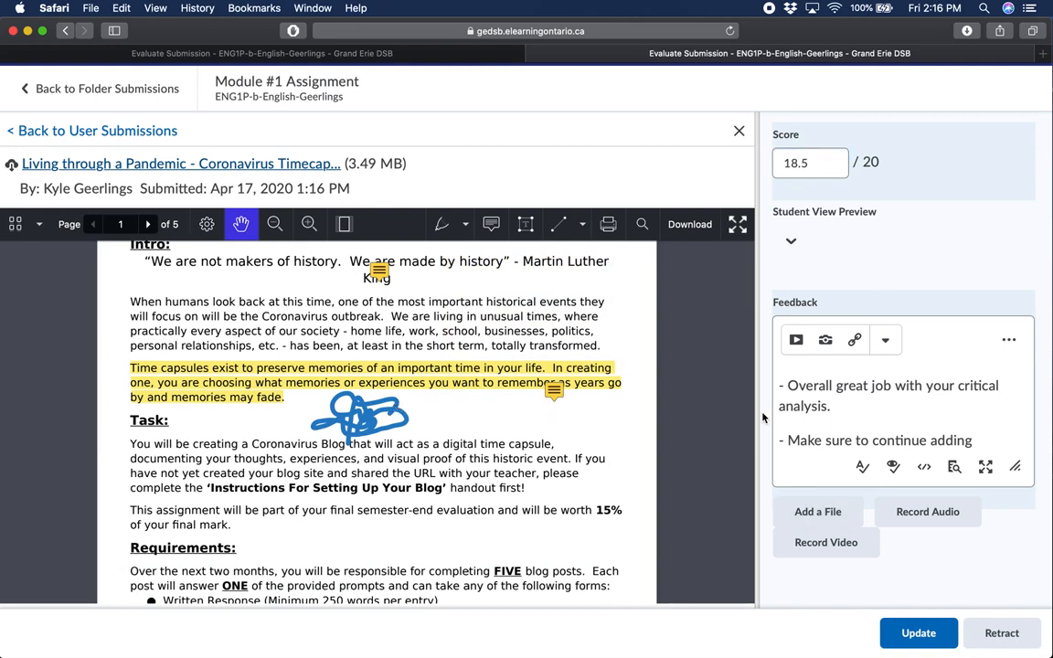
Update the published evaluation of the submission and check the annotations in the reloaded document
left_click(919, 636)
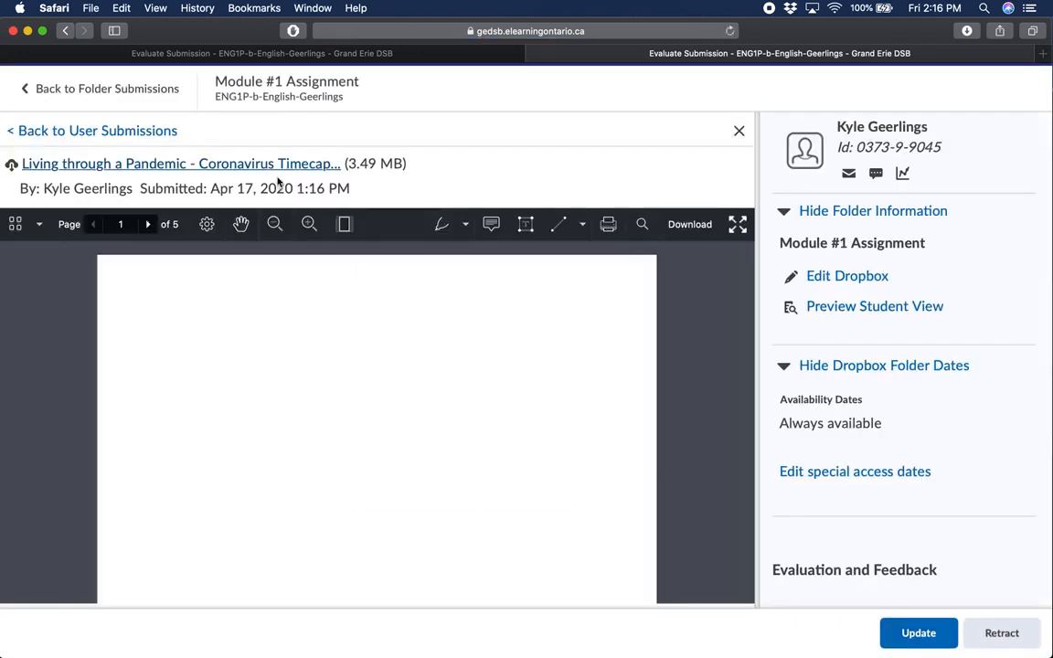
scroll(524, 442, "down", 2)
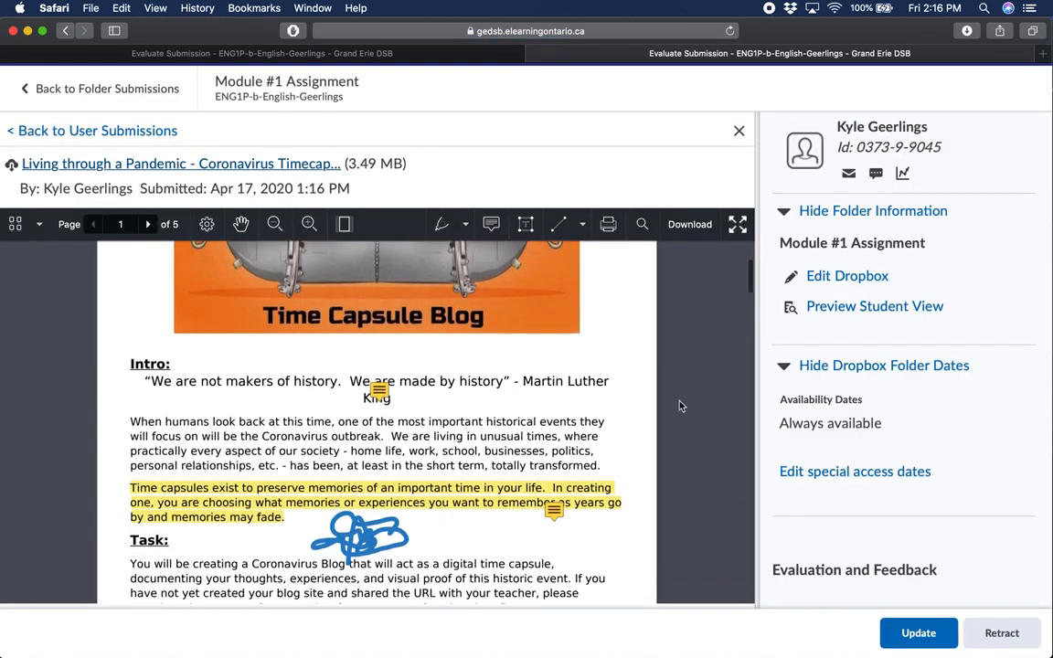
scroll(687, 459, "up", 4)
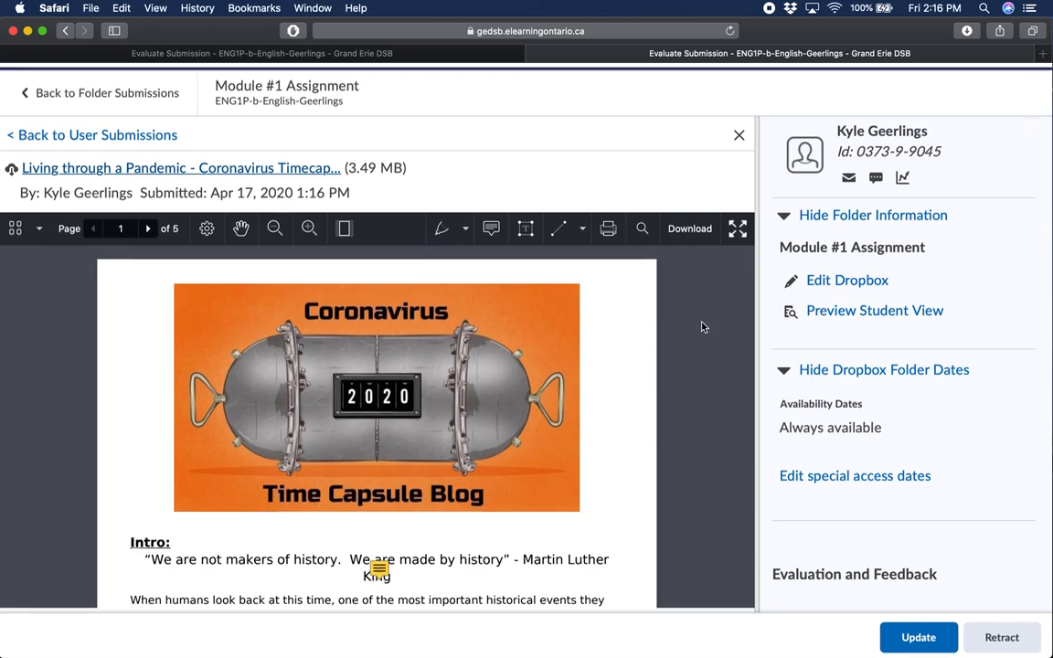
Return to the Module #1 Assignment folder submissions and open the ENG1P English course homepage
left_click(94, 90)
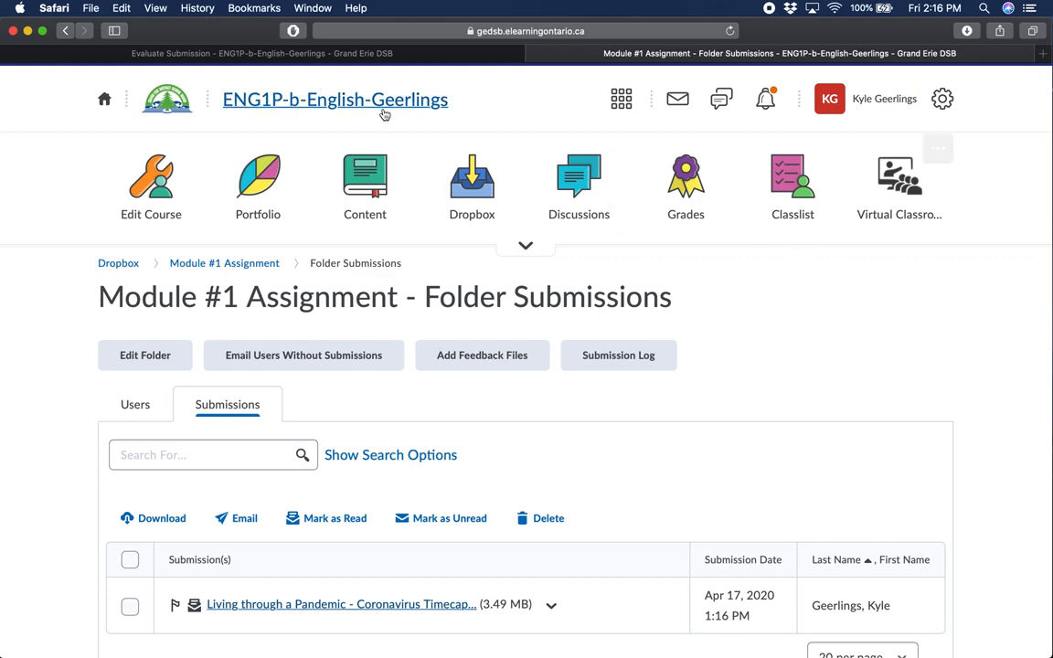
left_click(329, 100)
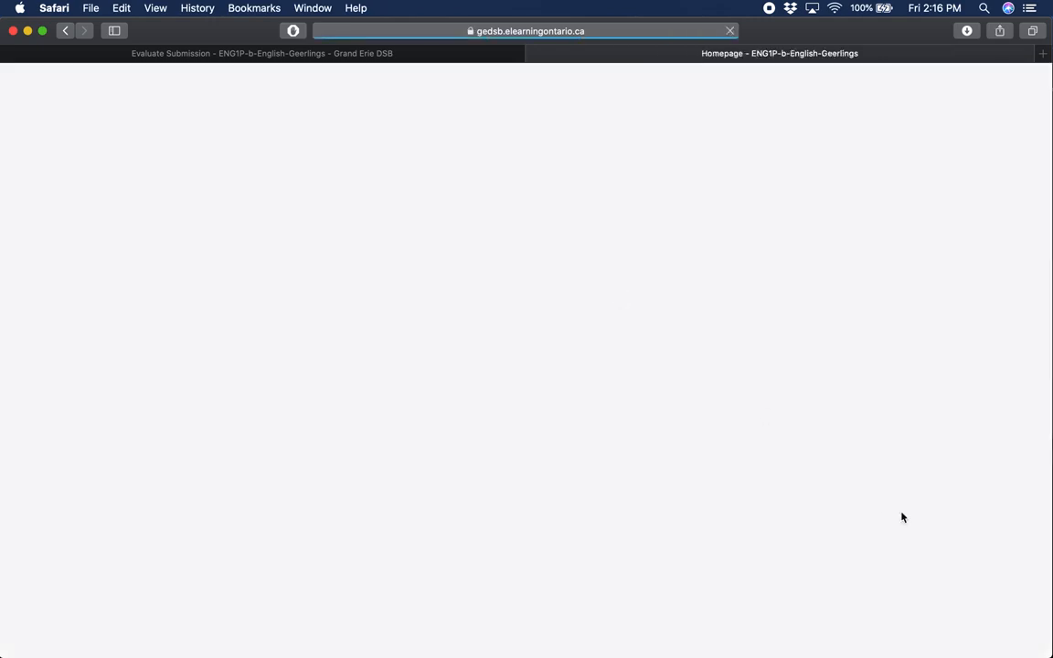